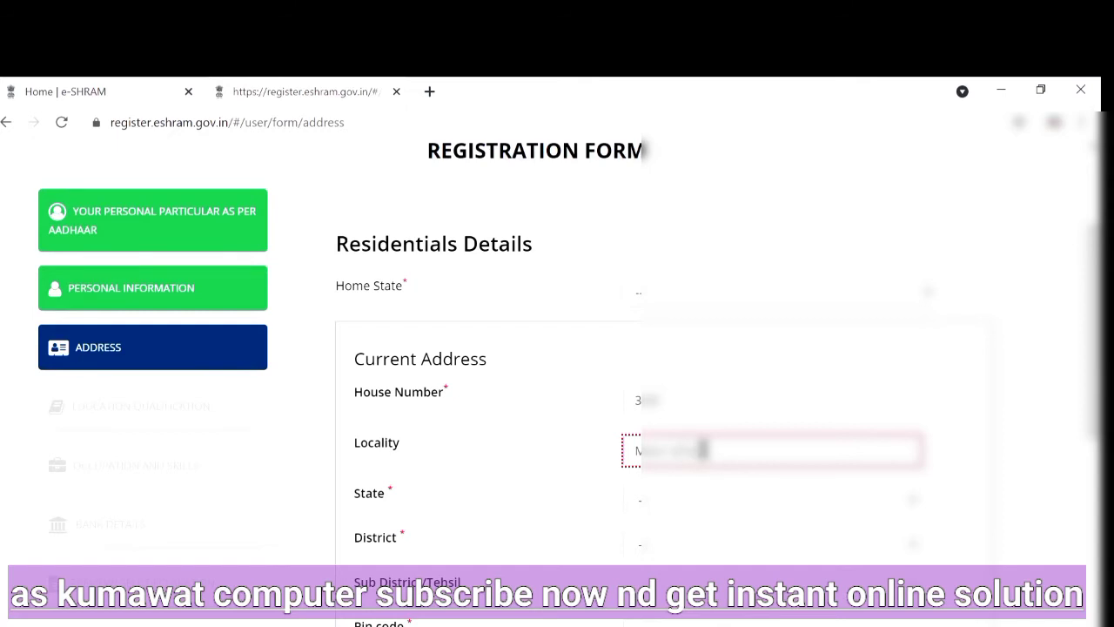
Complete the locality in the current address section and check the house number entry
type("aha Hinduthala")
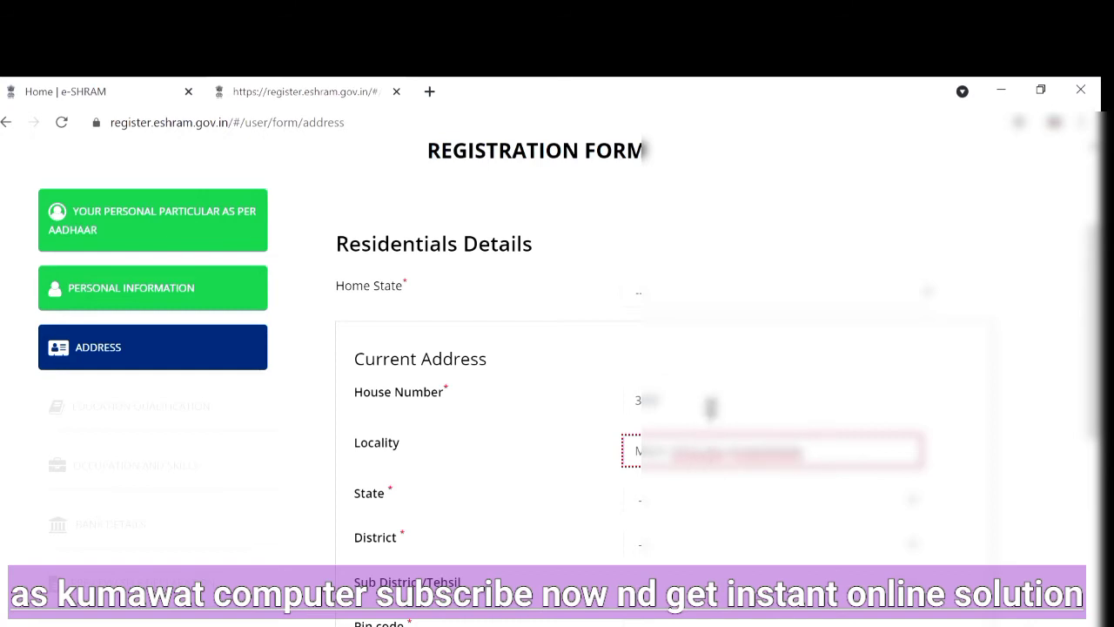
left_click(710, 399)
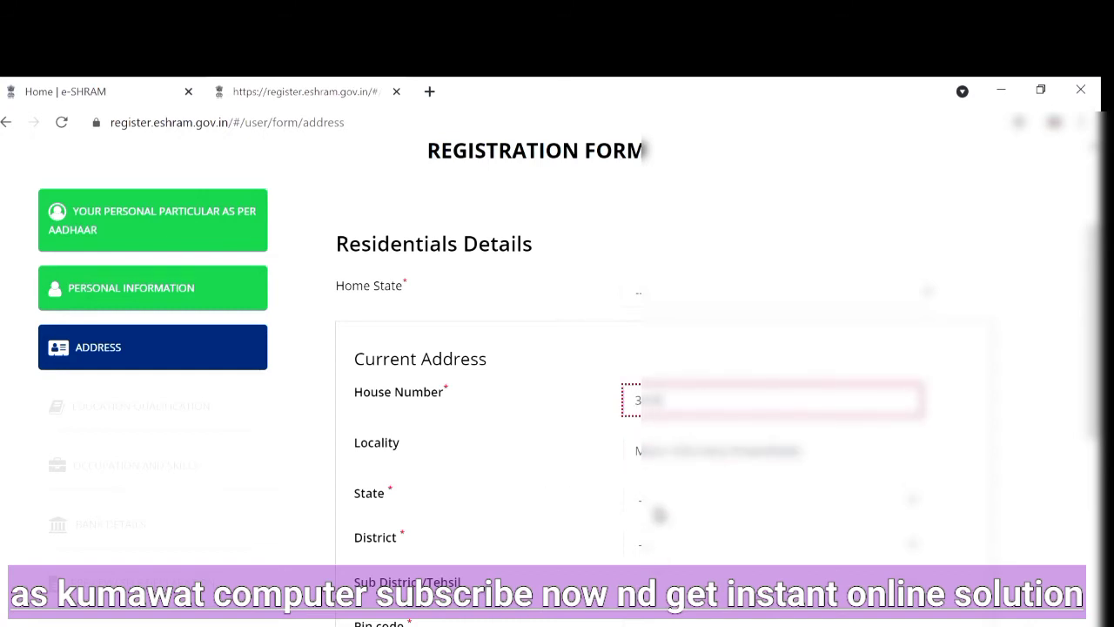
Select the applicant's state and district for the current address
left_click(659, 509)
left_click(661, 475)
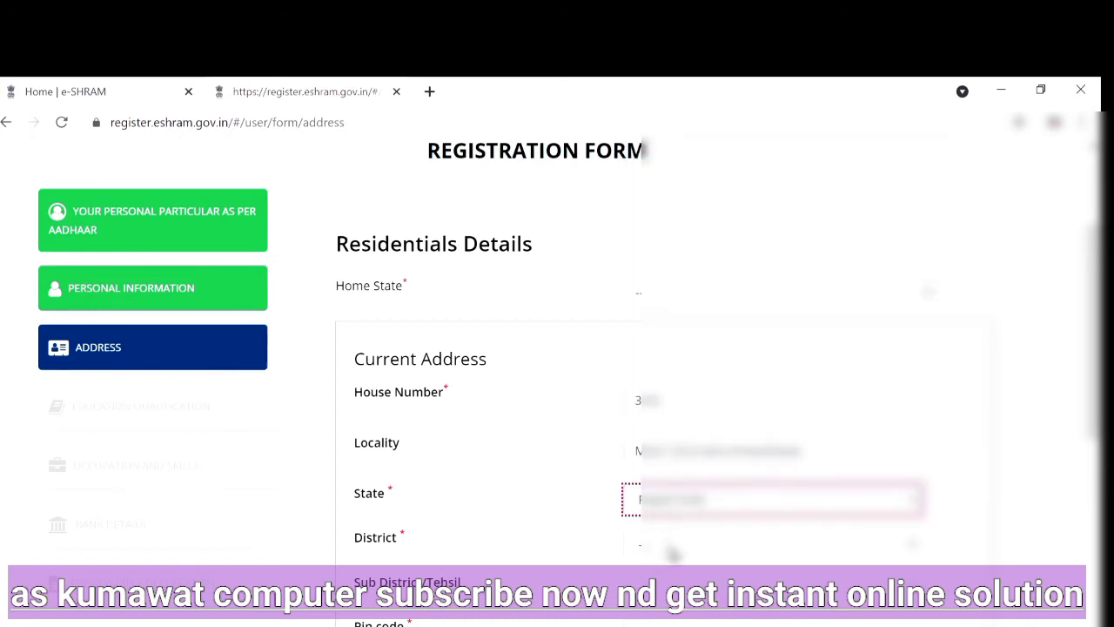
left_click(675, 548)
left_click(679, 519)
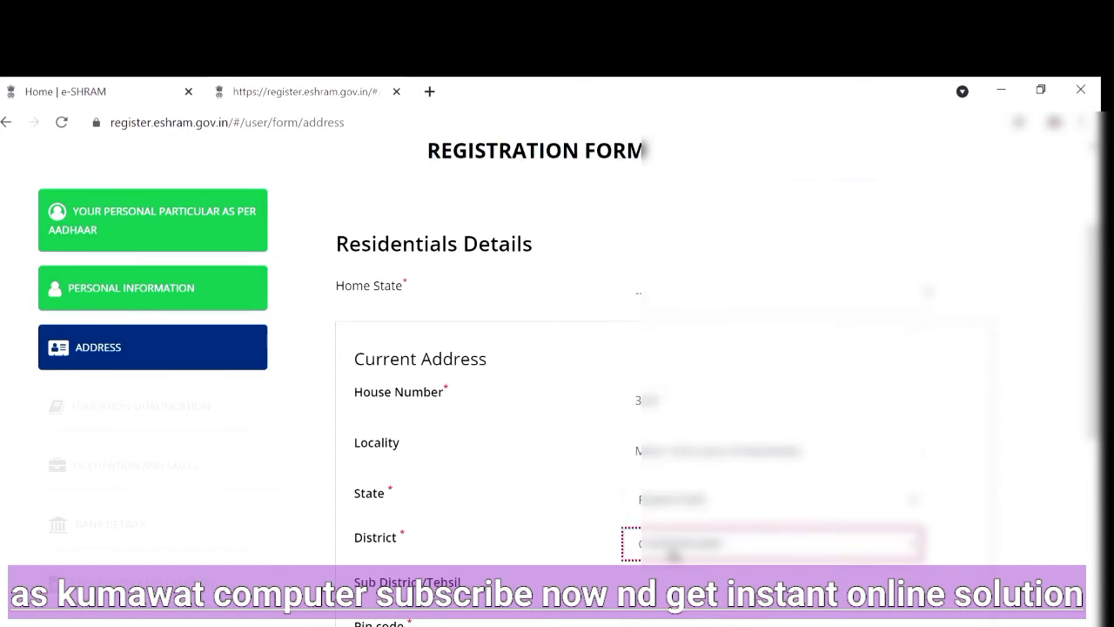
Select the applicant's sub-district/tehsil for the current address
scroll(619, 527, "down", 1)
left_click(674, 502)
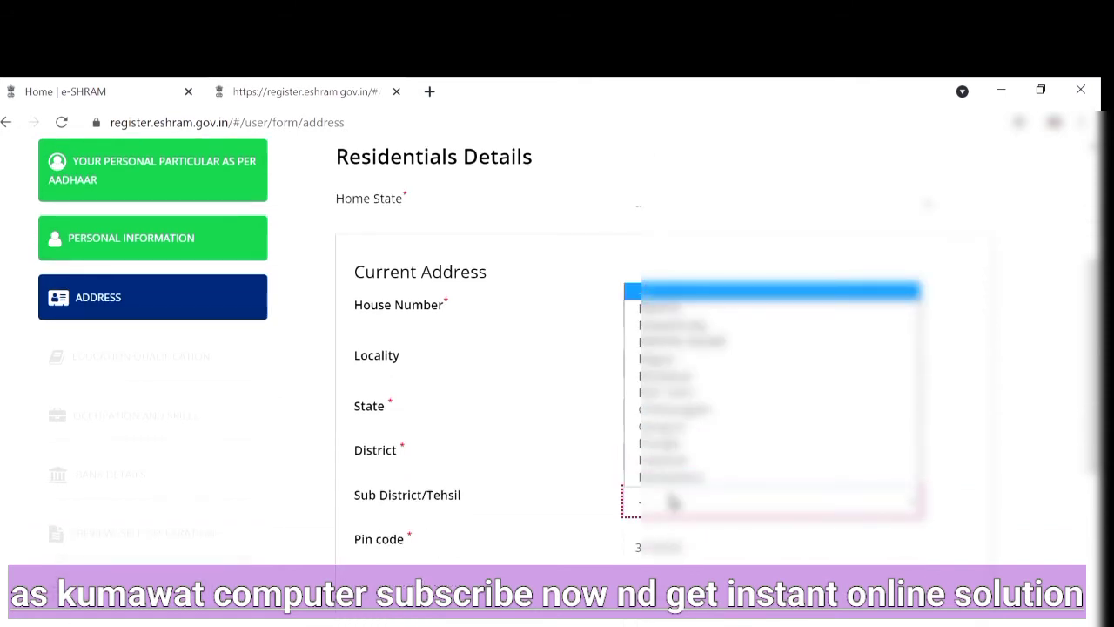
key("b")
key("b")
key("b")
key("b")
key("b")
key("b")
key("b")
key("b")
key("b")
key("b")
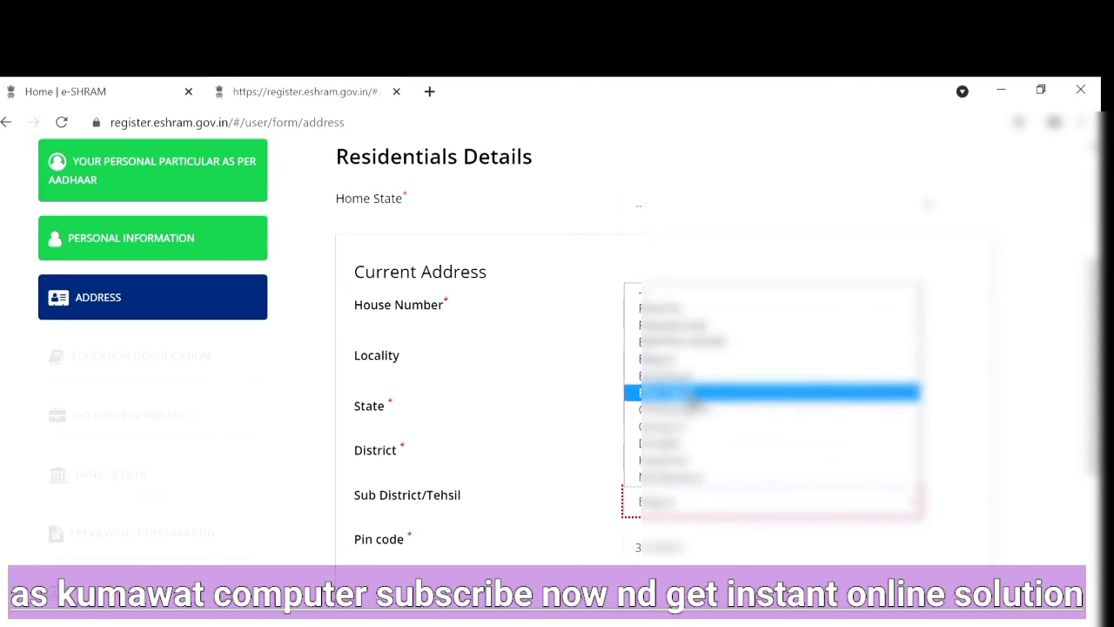
left_click(678, 413)
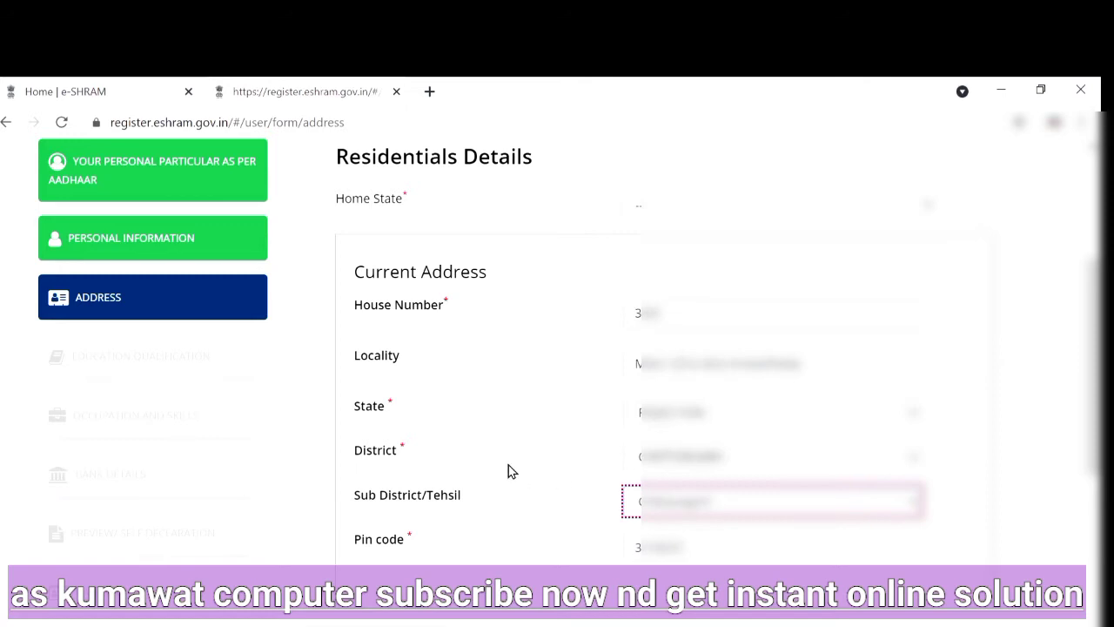
Set the duration of staying at the current location to the longest "More than" option
scroll(510, 524, "down", 2)
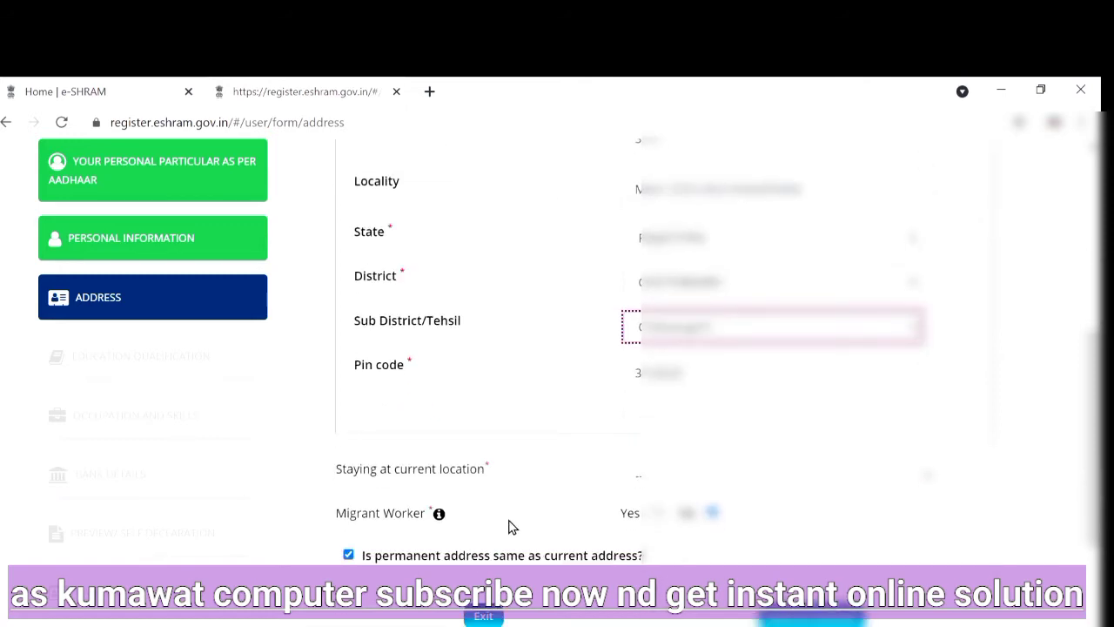
left_click(663, 486)
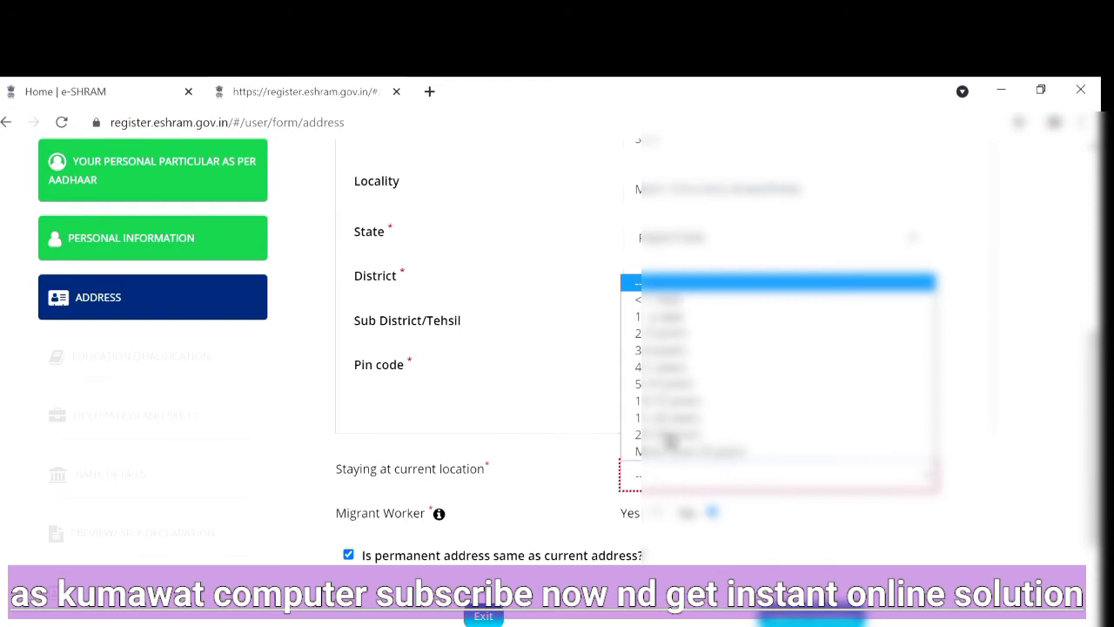
left_click(677, 451)
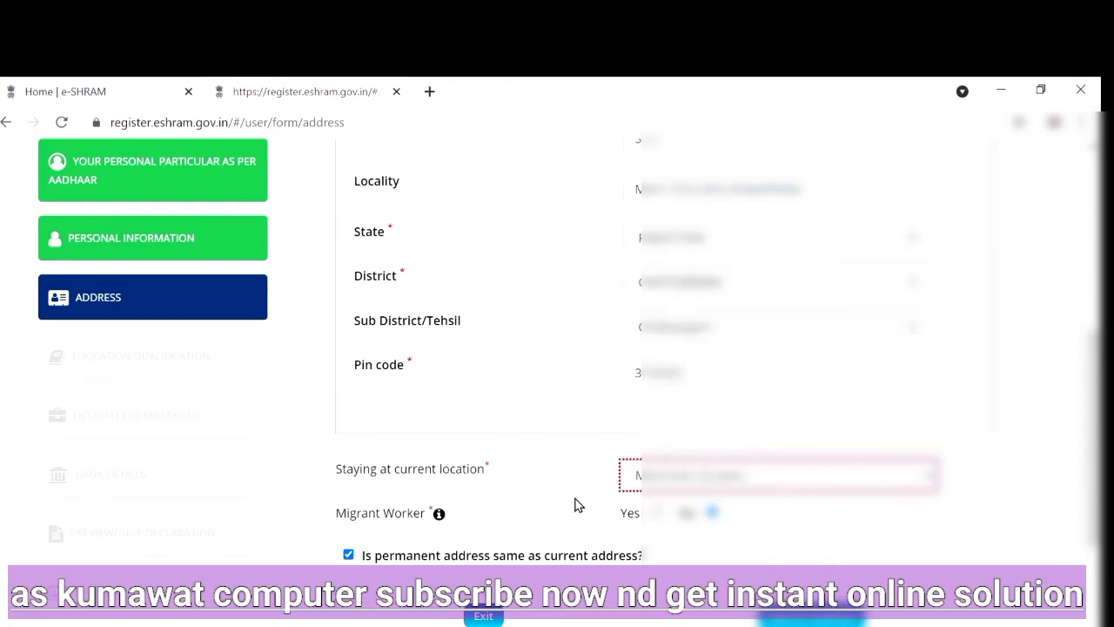
scroll(541, 528, "down", 1)
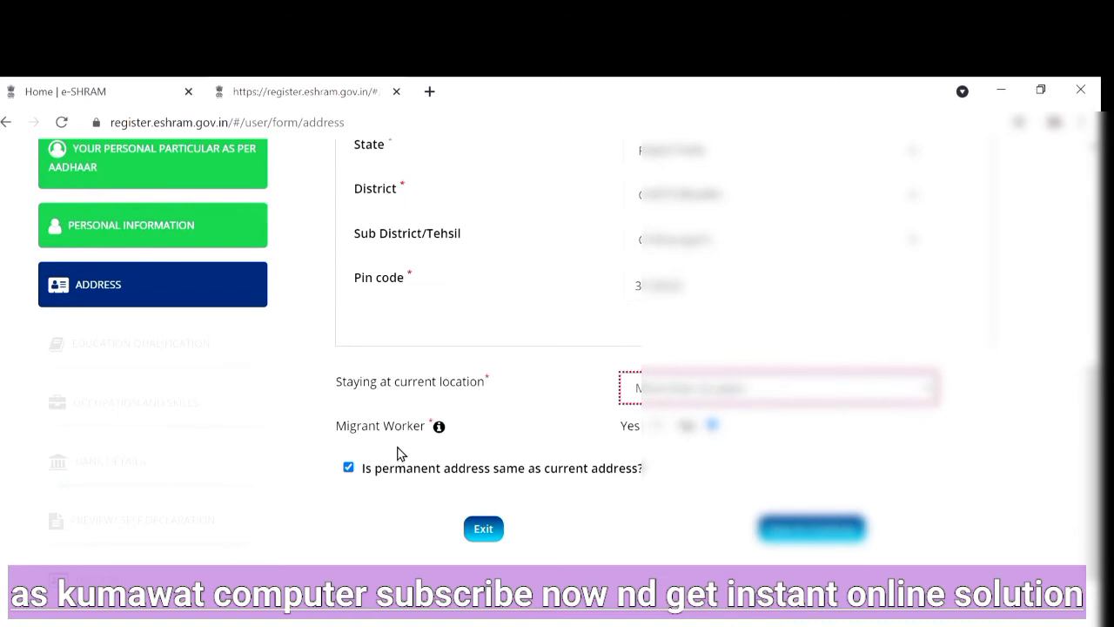
Copy the word "Migrant" from the Migrant Worker label and search Google for "translate" in a new tab
triple_click(363, 428)
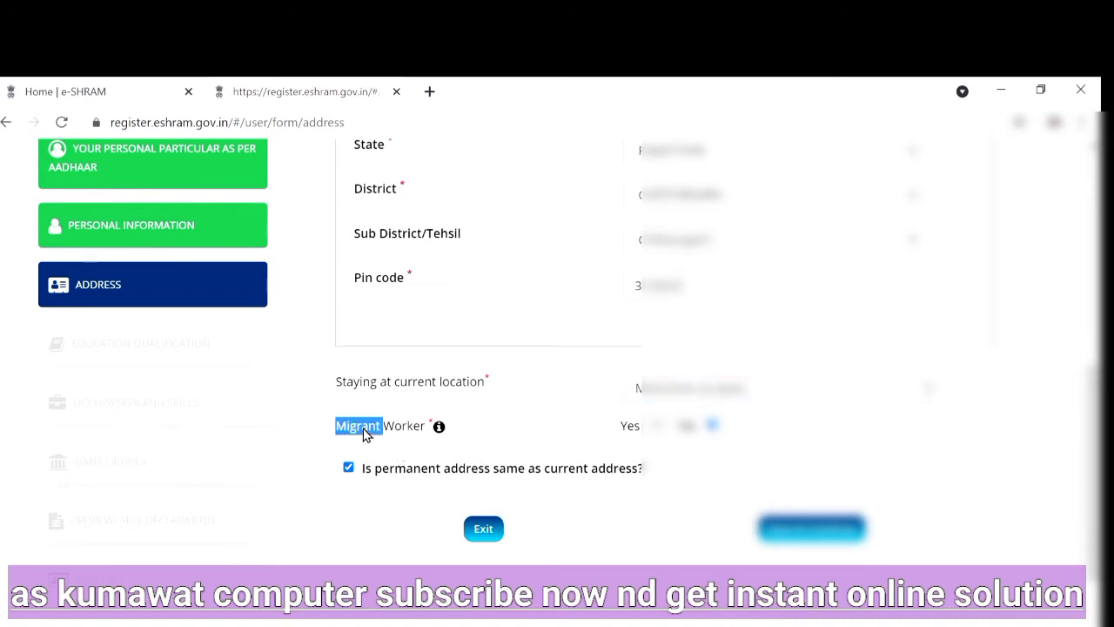
right_click(364, 429)
left_click(395, 436)
left_click(430, 92)
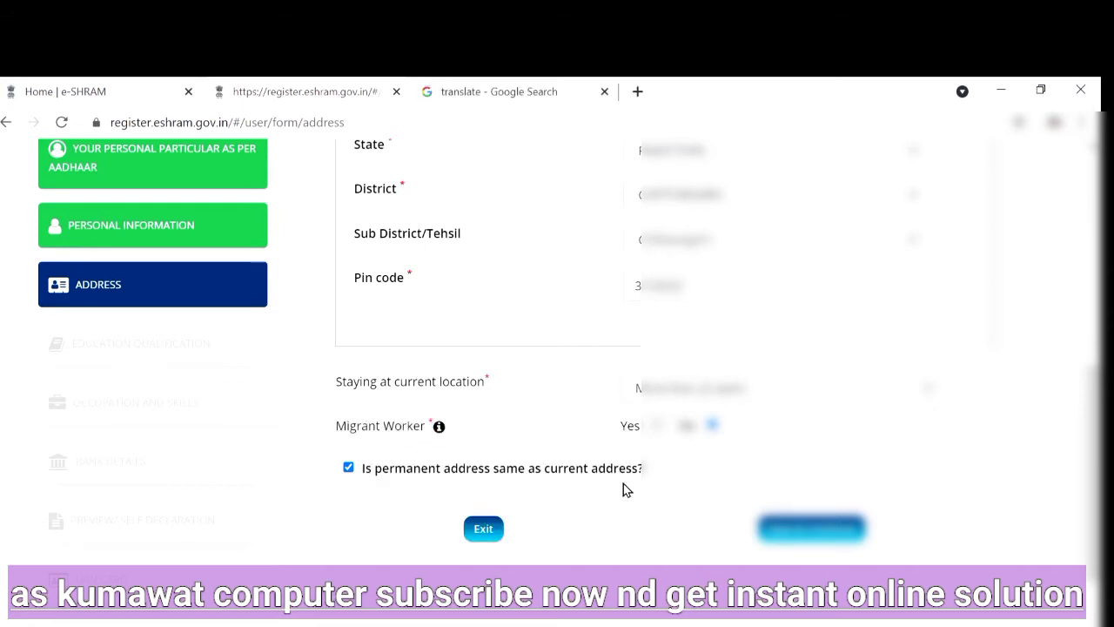
Save the address section, continue to the education section and set the education qualification to Middle
left_click(839, 537)
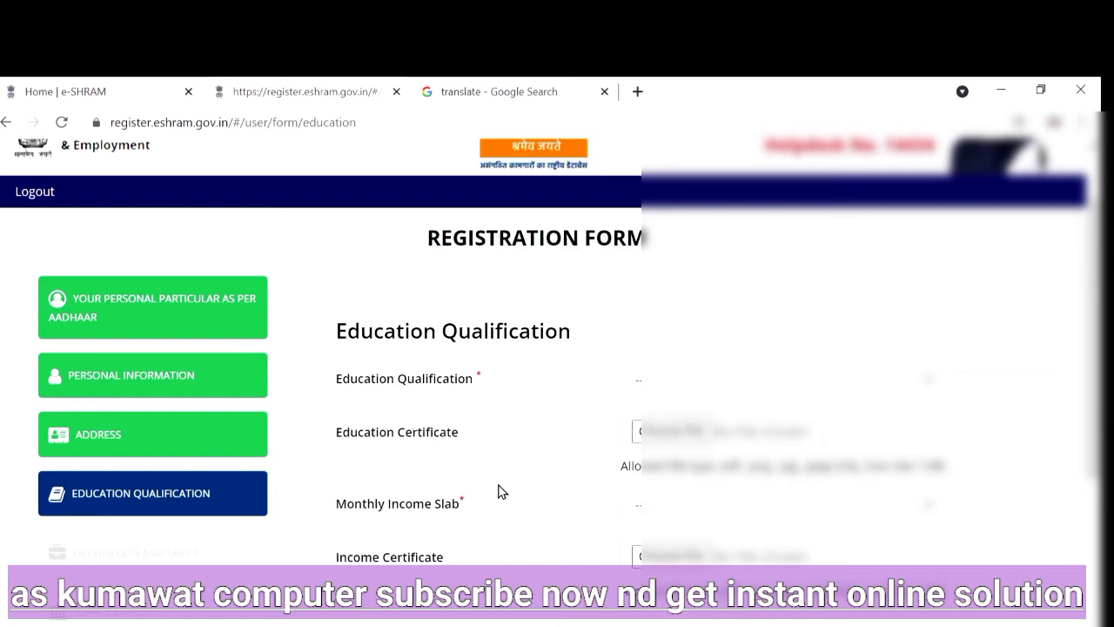
left_click(706, 386)
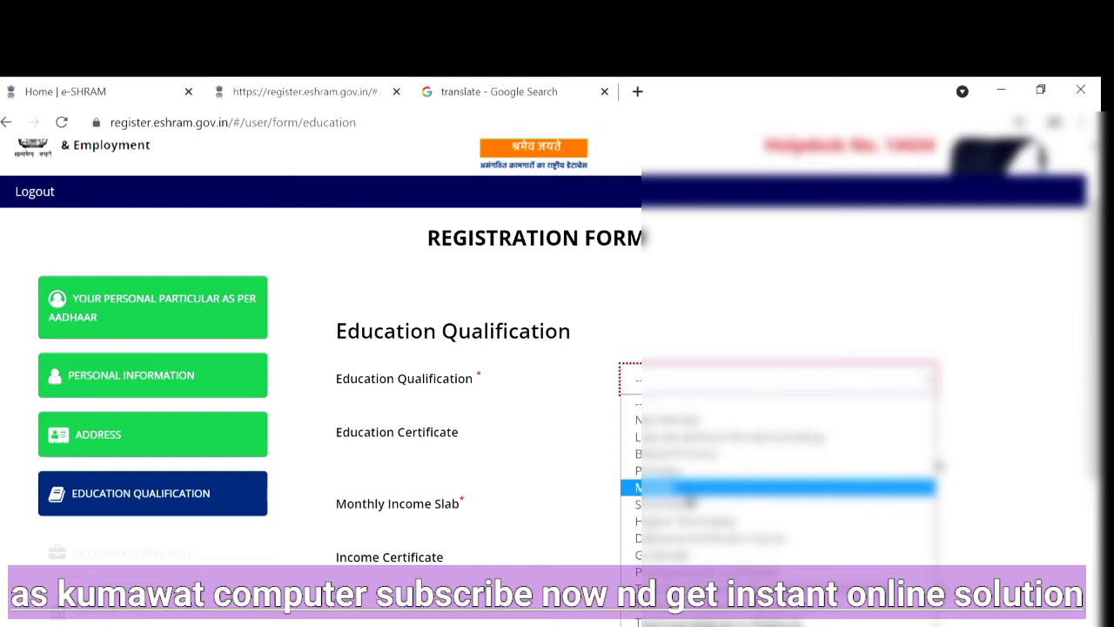
left_click(684, 490)
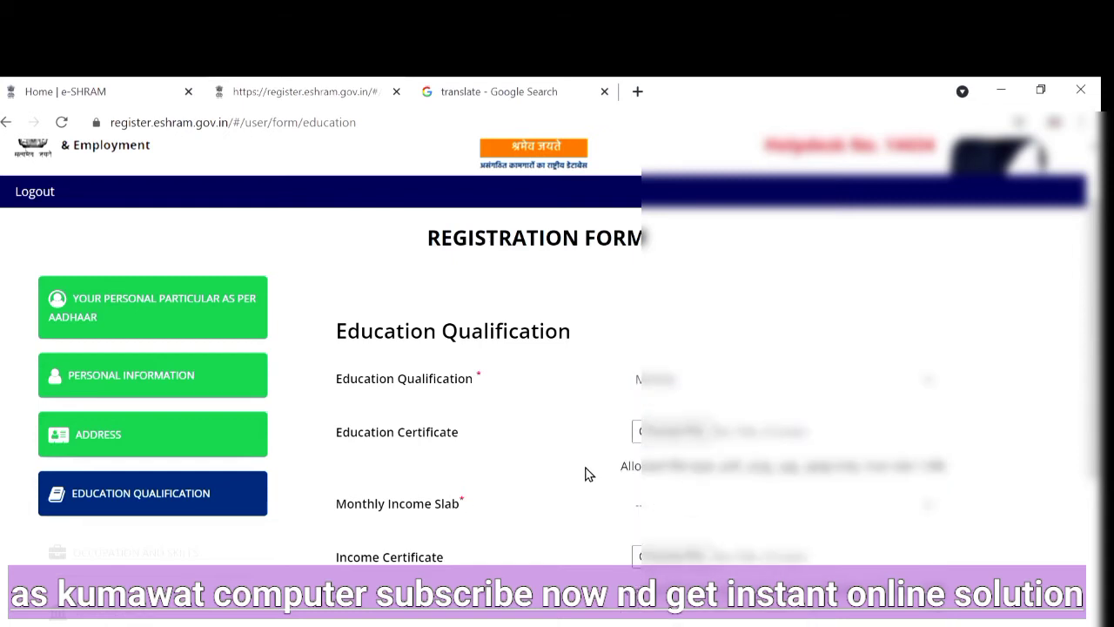
Set the monthly income slab to the lowest range, then save the education section and continue to occupation and skills
scroll(585, 473, "down", 1)
left_click(715, 419)
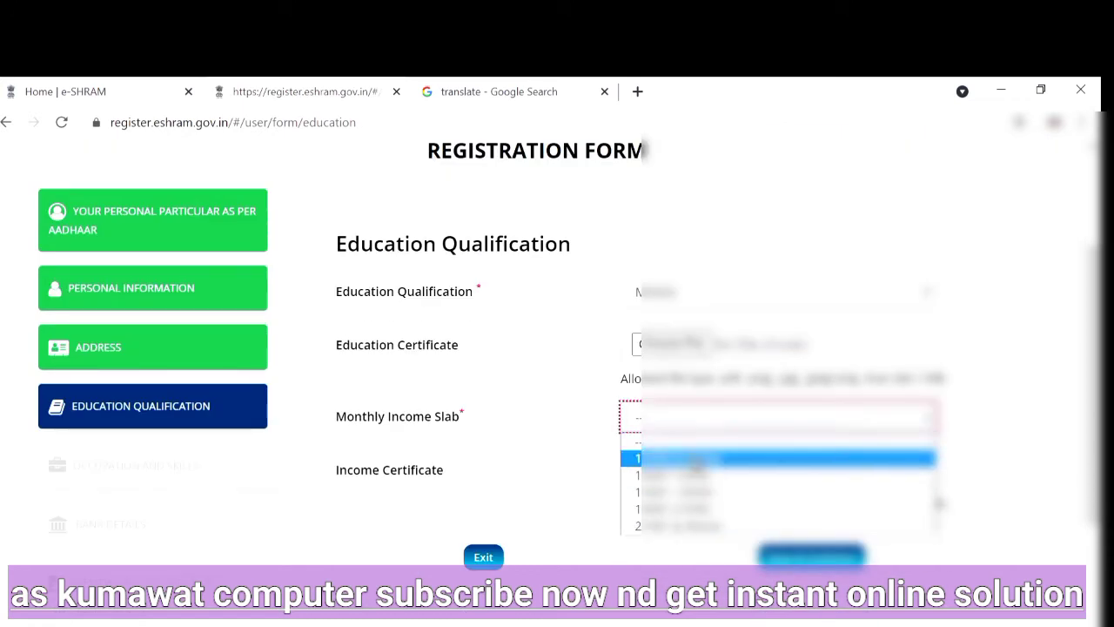
left_click(517, 488)
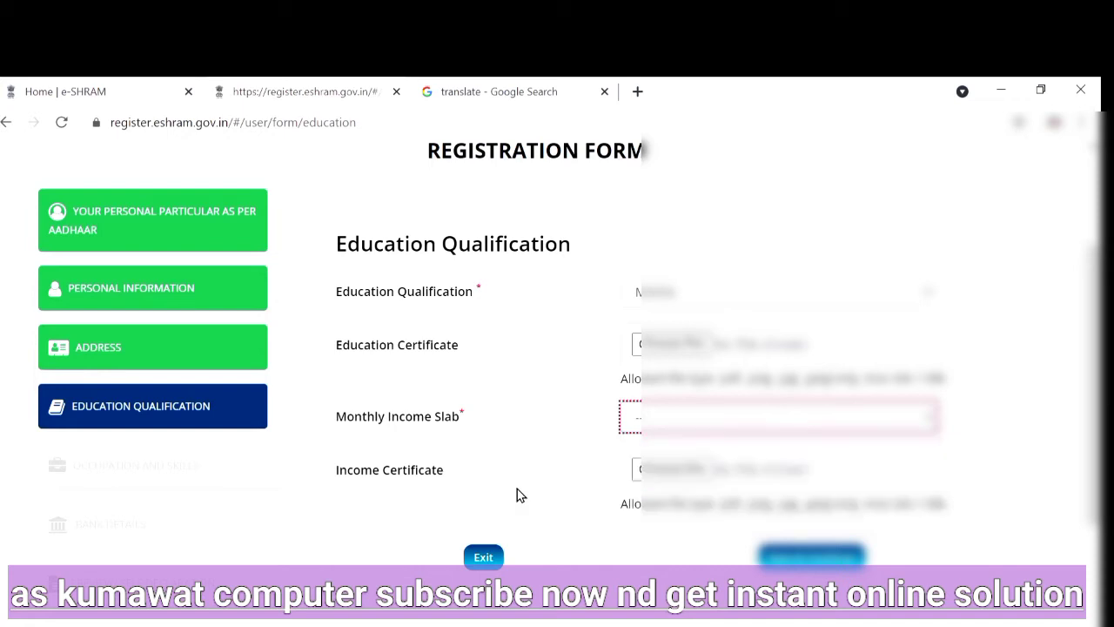
left_click(663, 415)
left_click(662, 415)
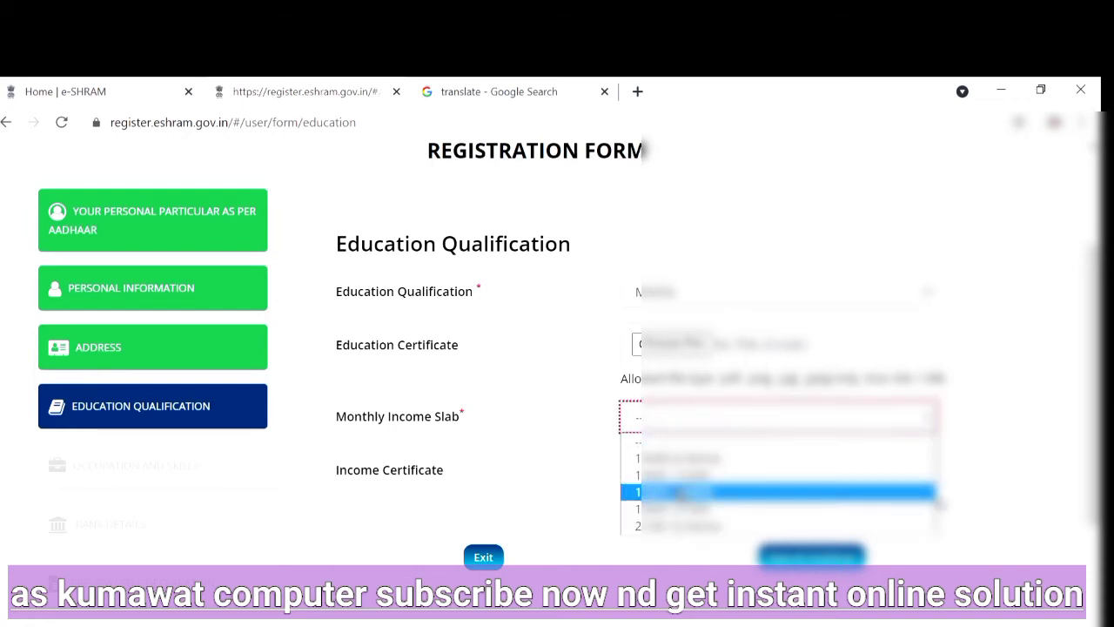
left_click(679, 459)
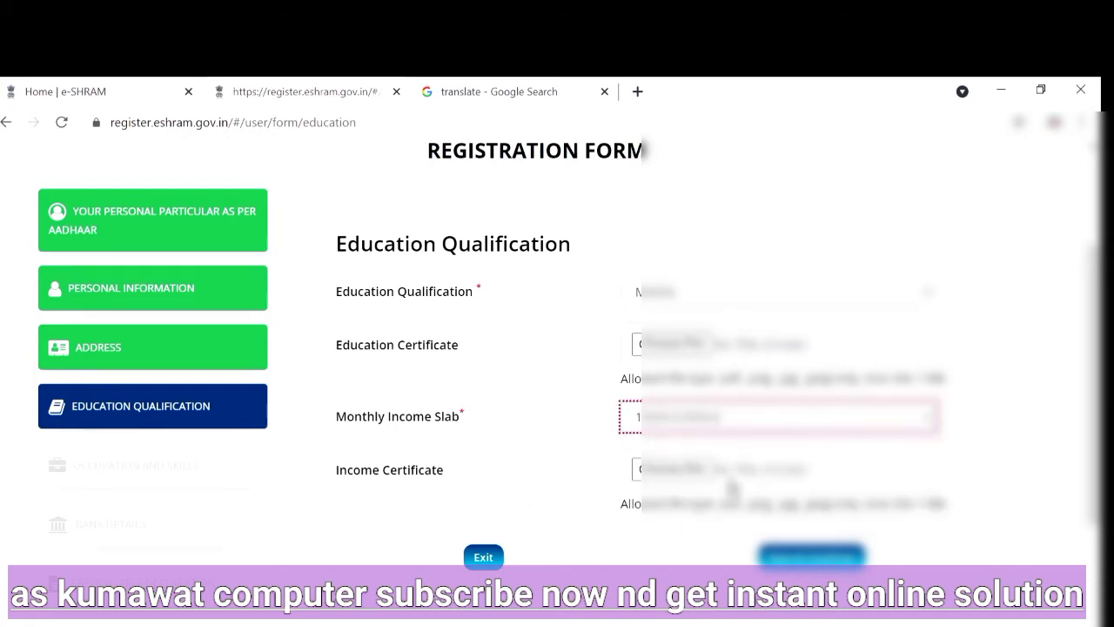
scroll(661, 487, "down", 1)
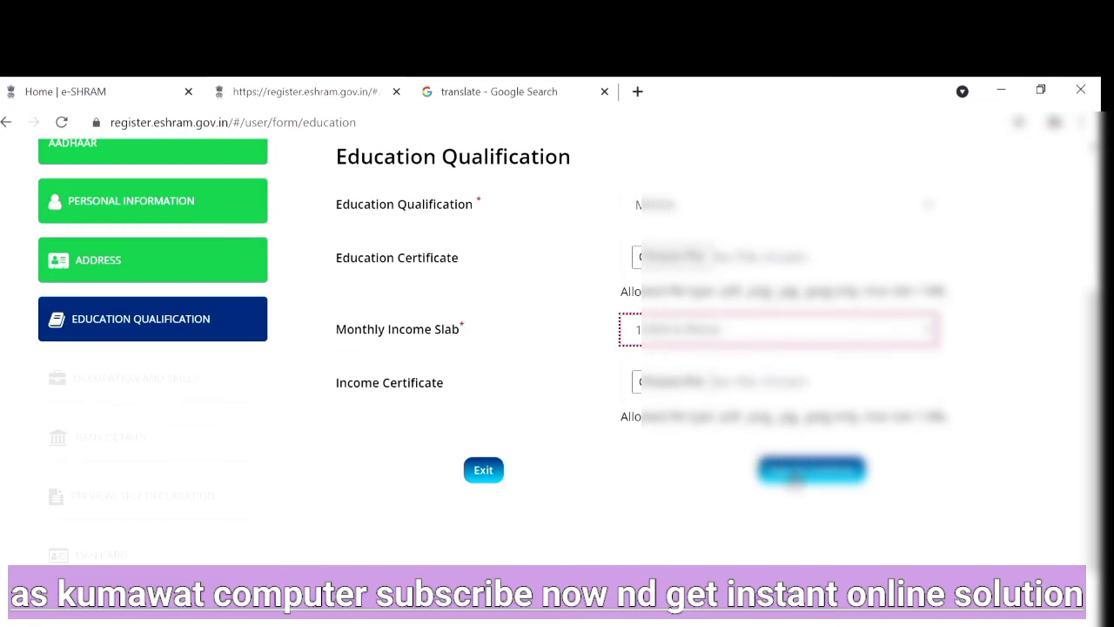
left_click(664, 331)
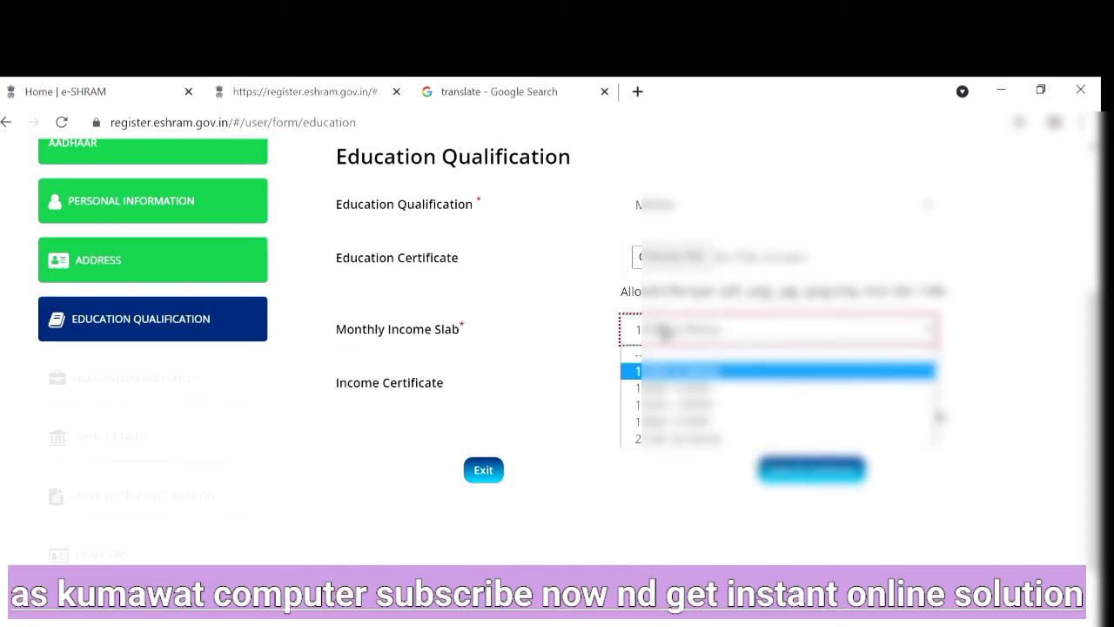
left_click(664, 332)
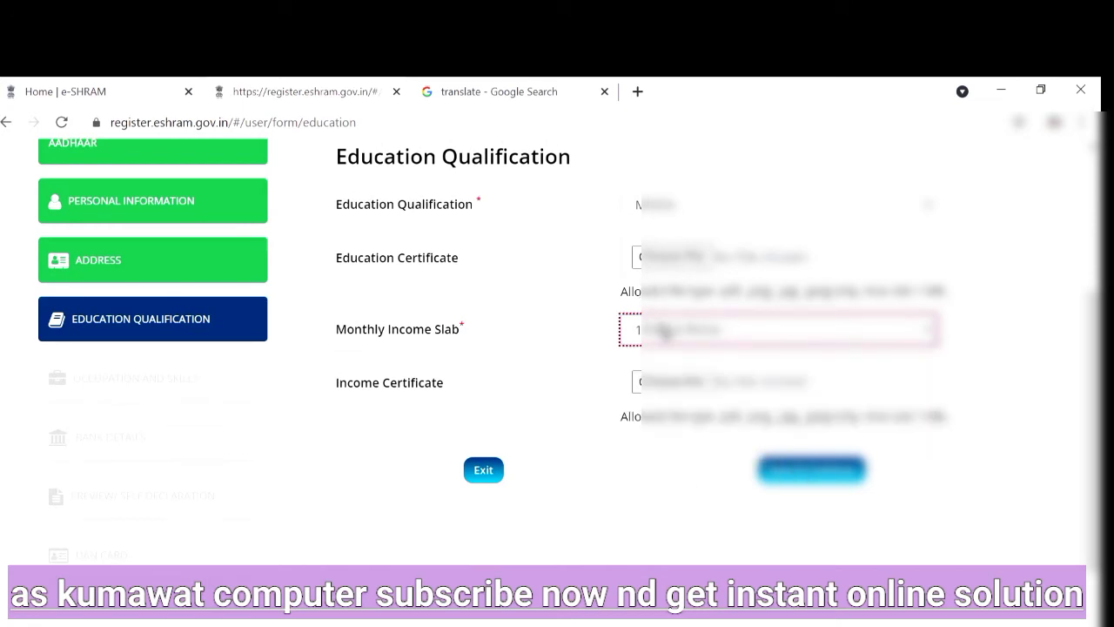
left_click(803, 470)
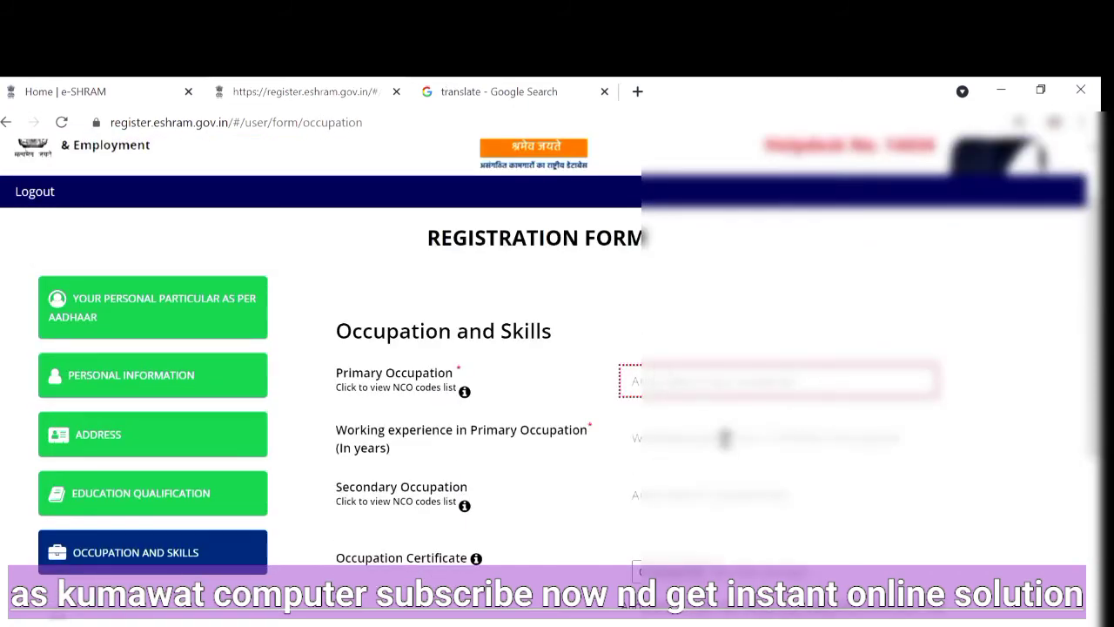
Search the primary occupation list for "Agriculture"
left_click(697, 386)
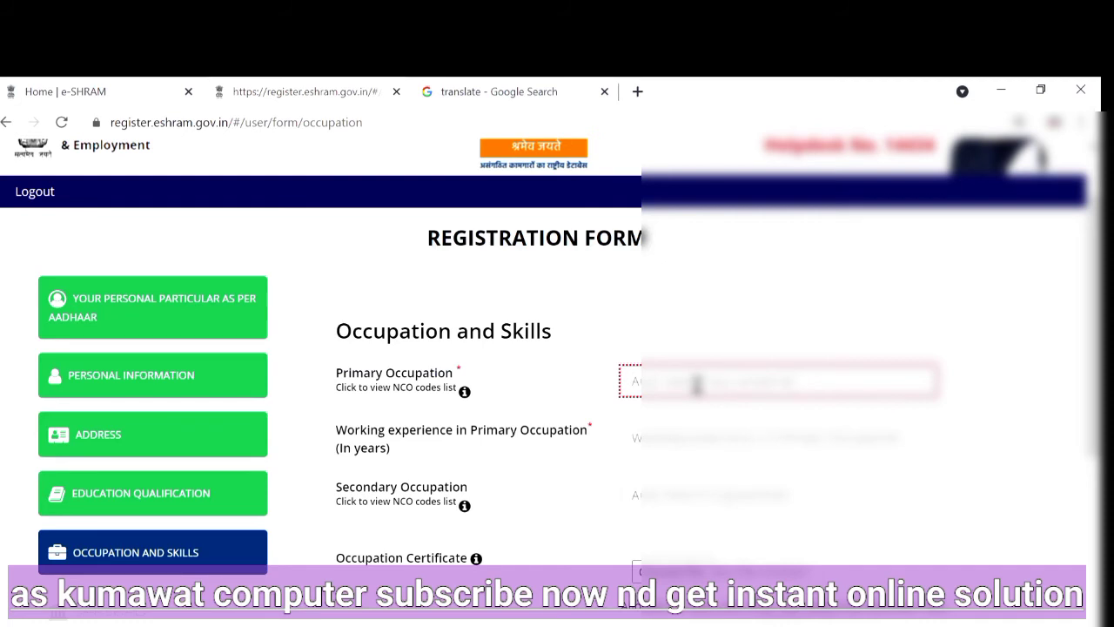
type("A")
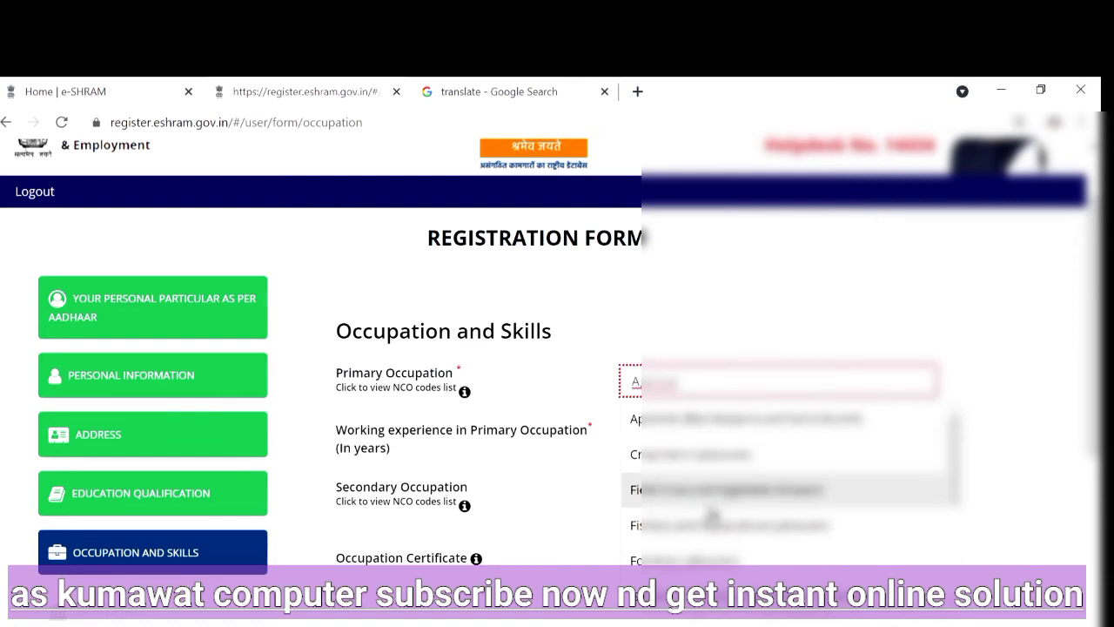
scroll(710, 522, "down", 5)
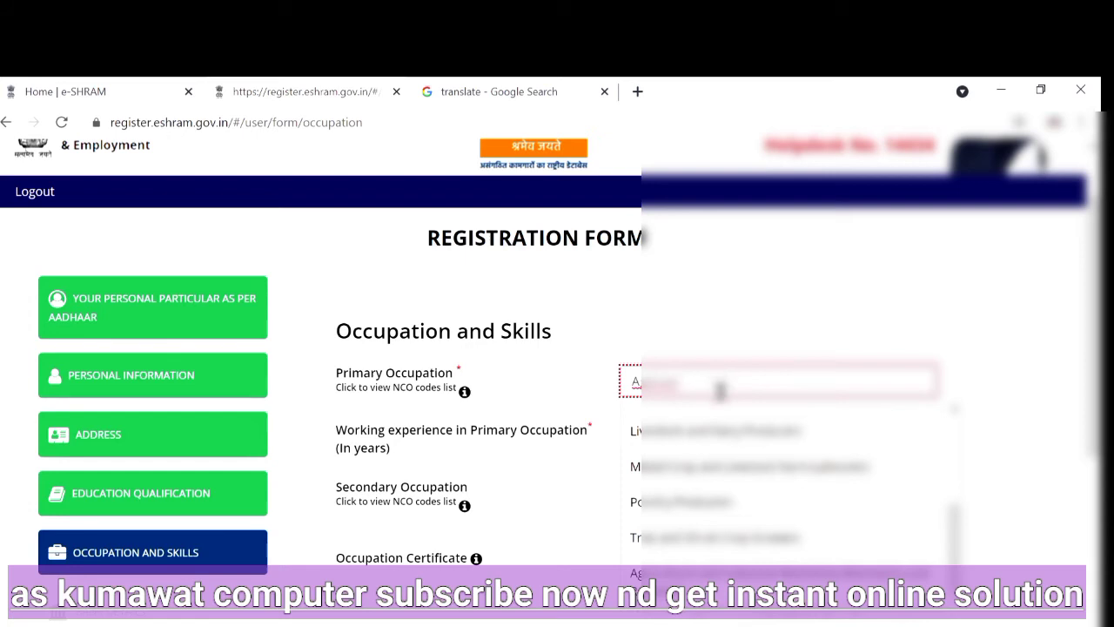
type("ture")
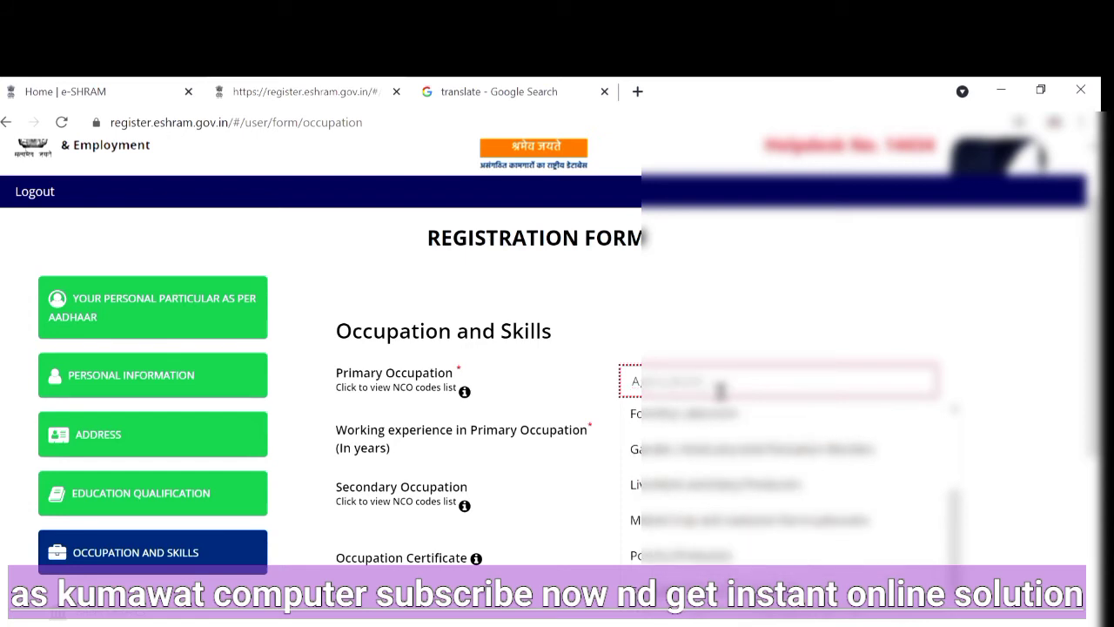
key("Tab")
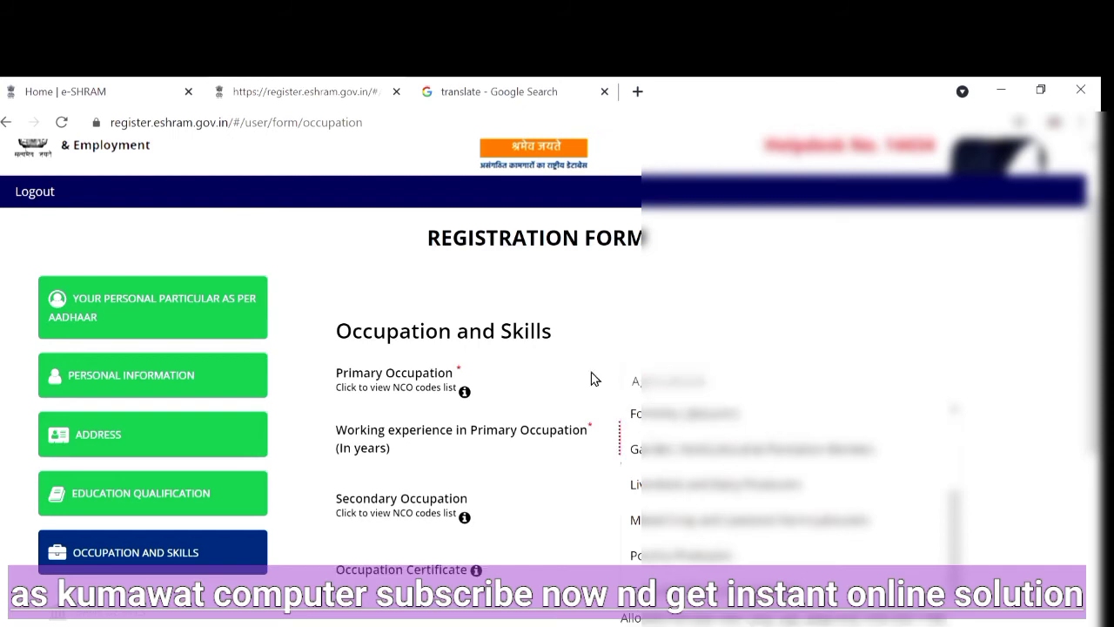
Choose Fishery and Aquaculture Labourers as the primary occupation and set its working experience to 25 years
left_click(519, 332)
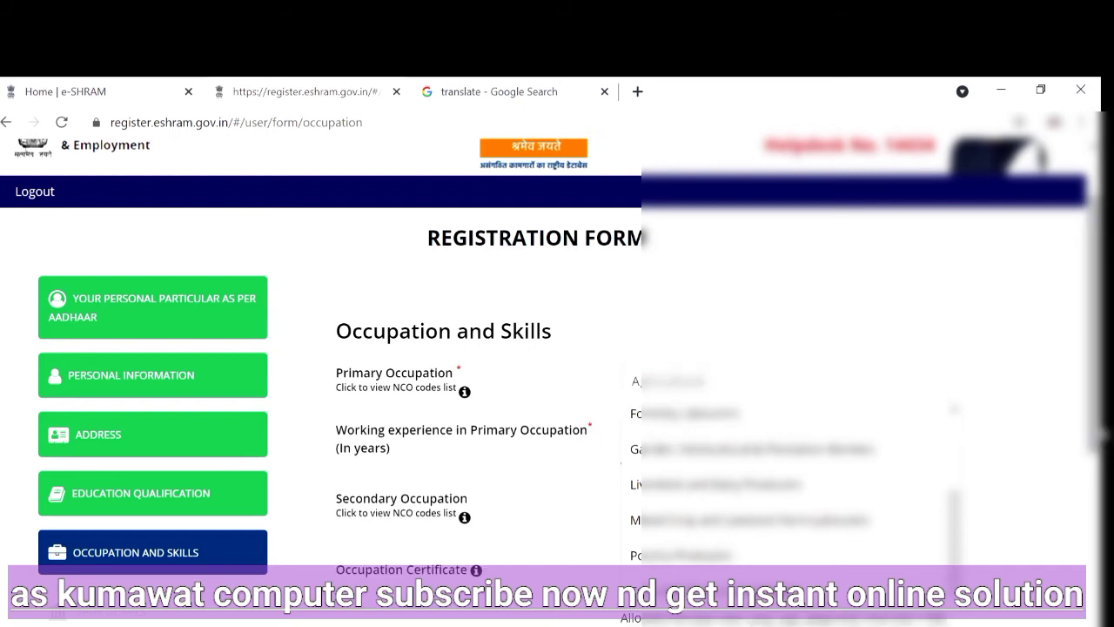
scroll(952, 401, "up", 1)
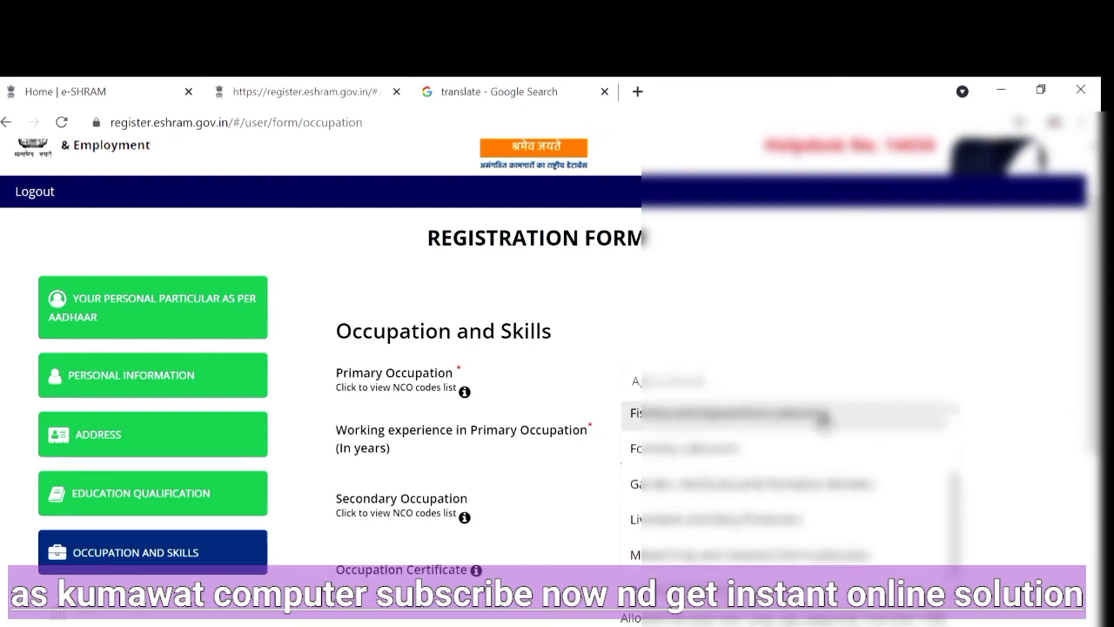
left_click(714, 380)
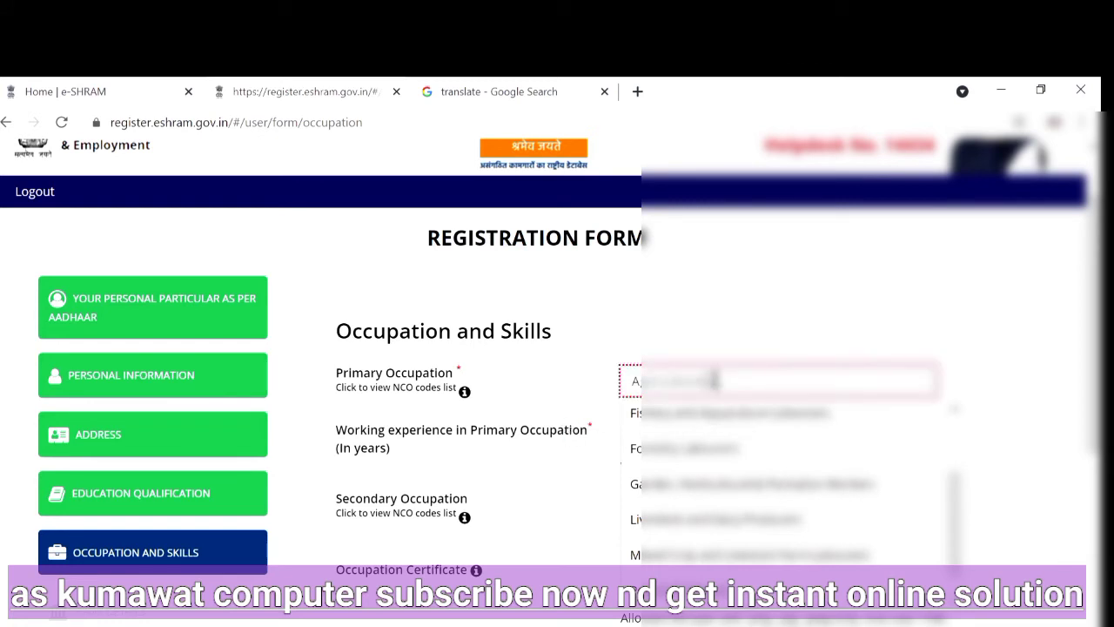
key("Tab")
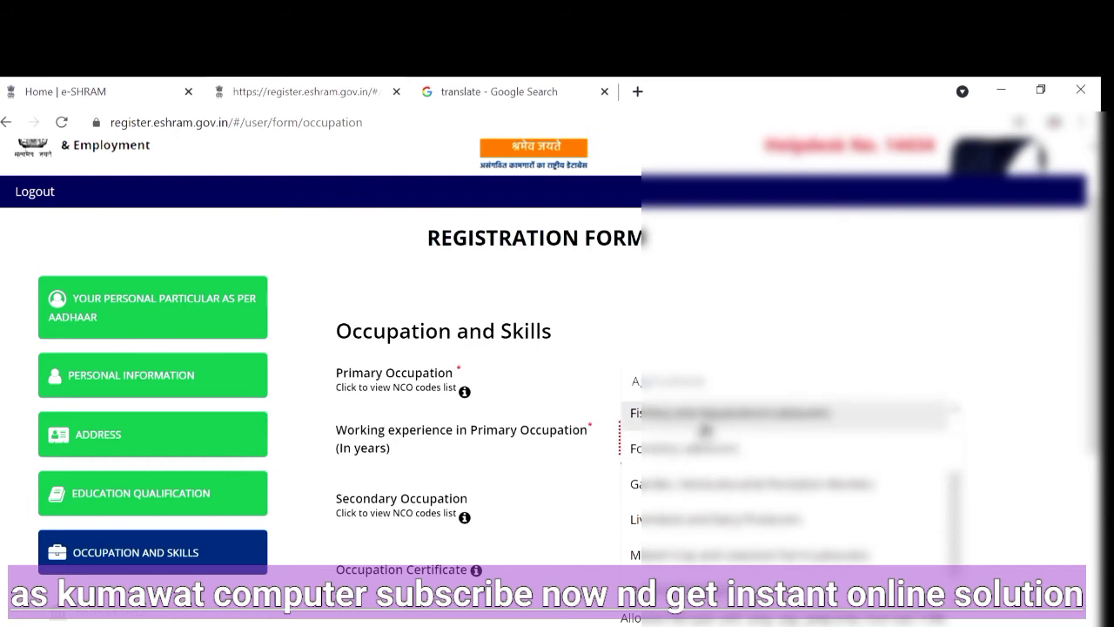
scroll(707, 429, "up", 2)
left_click(722, 497)
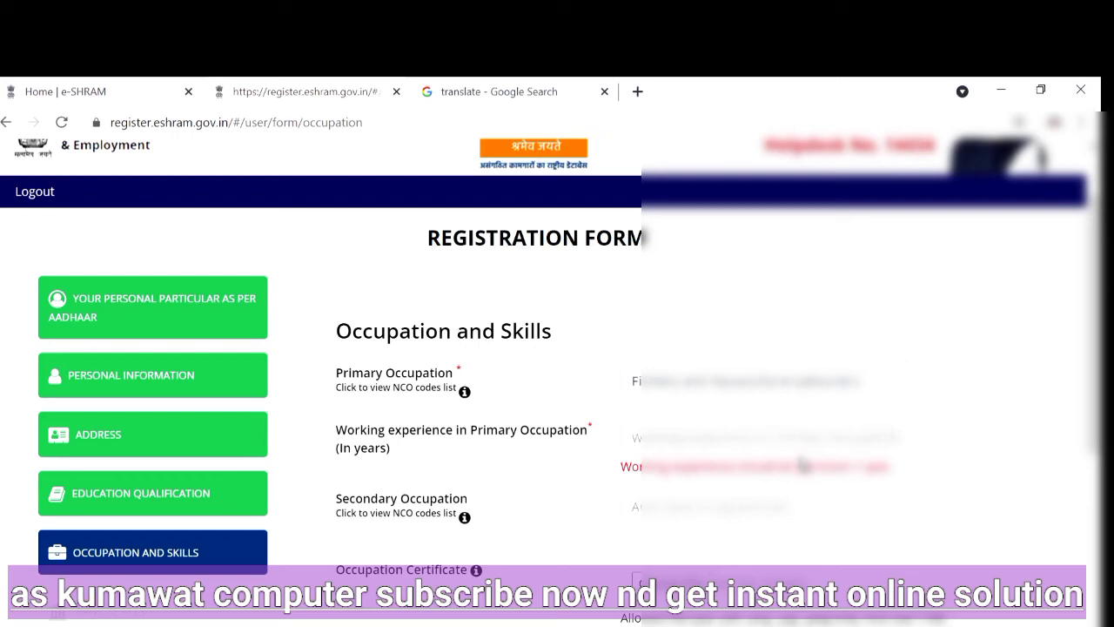
left_click(792, 428)
type("25")
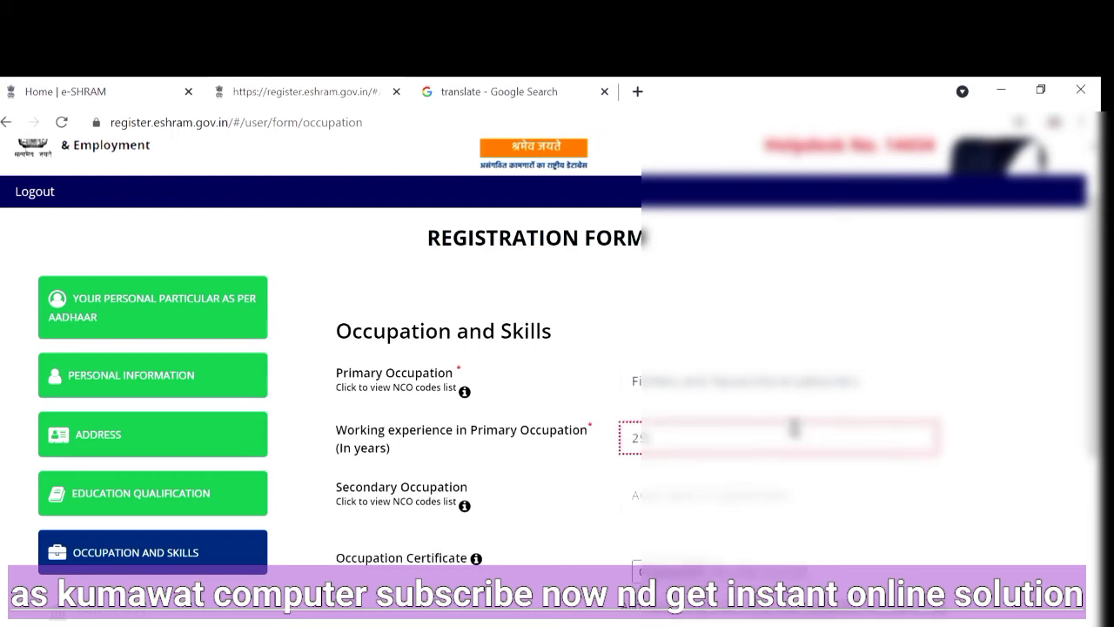
Leave the secondary occupation empty and set how the skills were acquired to the option for received formal vocational / technical training
left_click(648, 484)
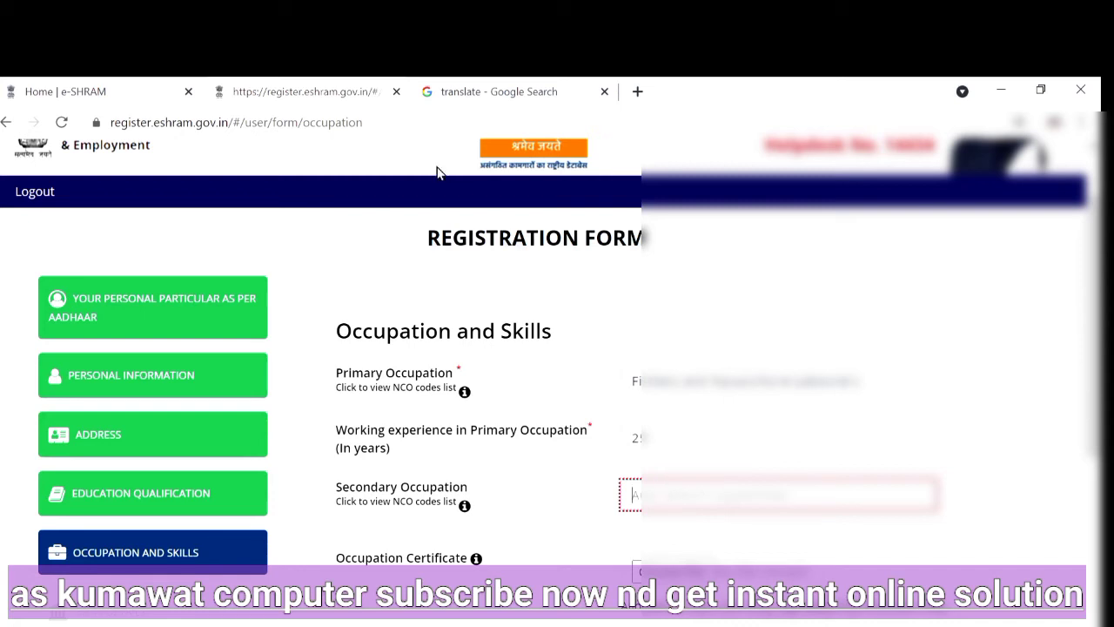
scroll(658, 492, "down", 1)
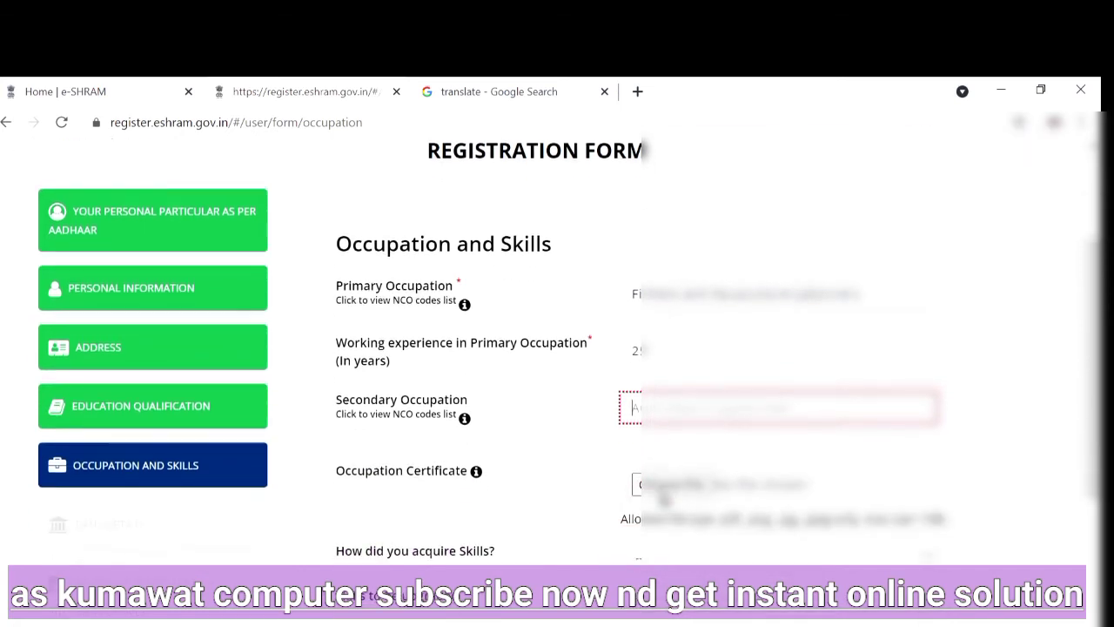
scroll(666, 500, "down", 1)
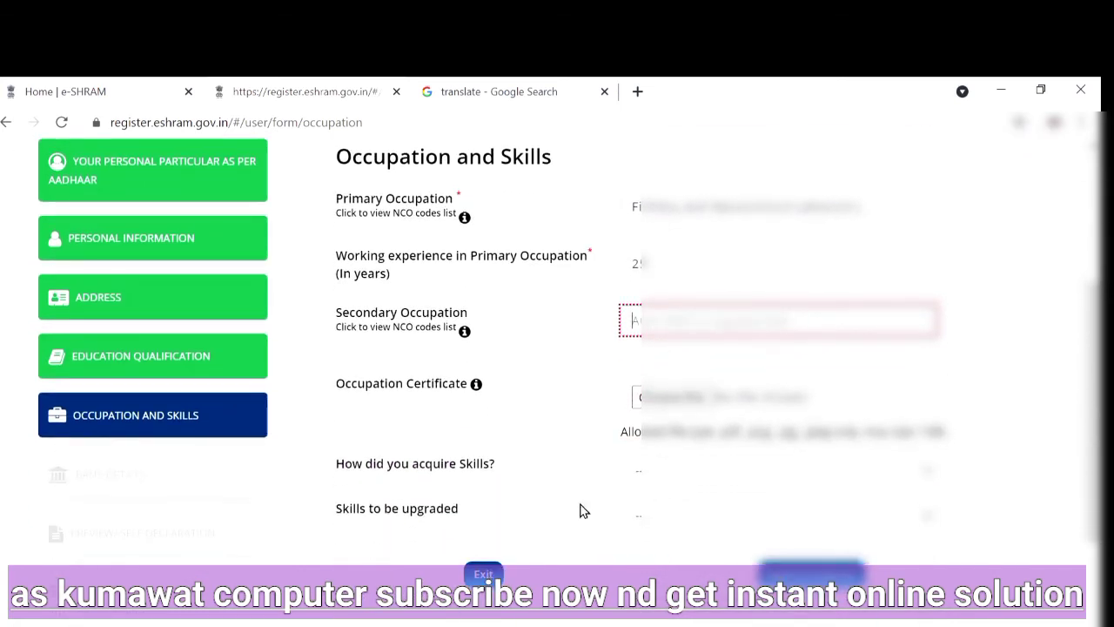
left_click(738, 469)
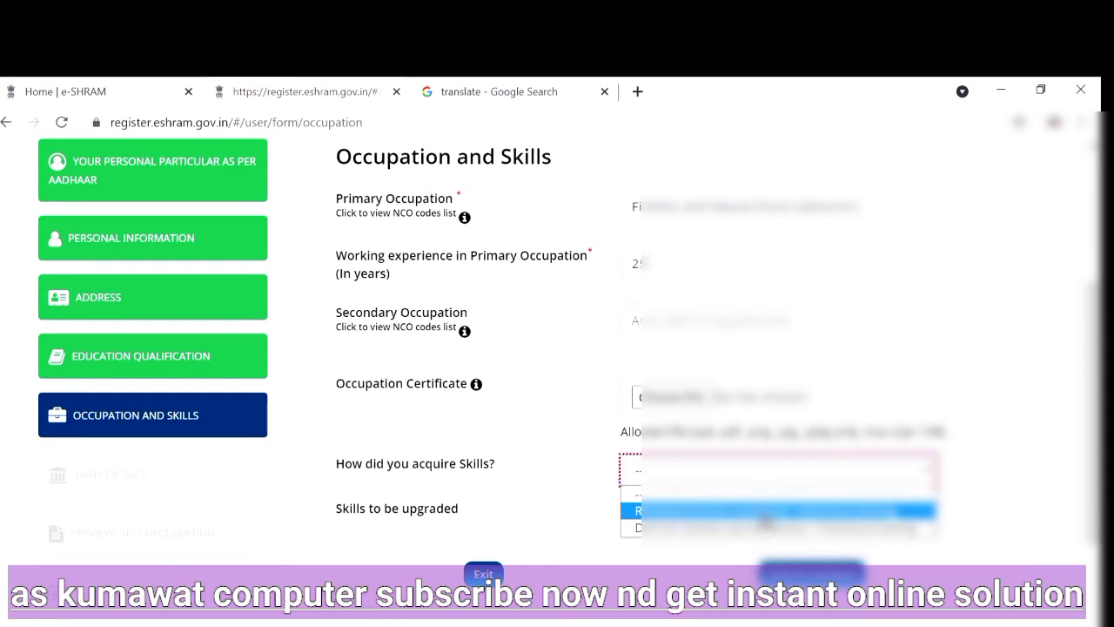
left_click(765, 513)
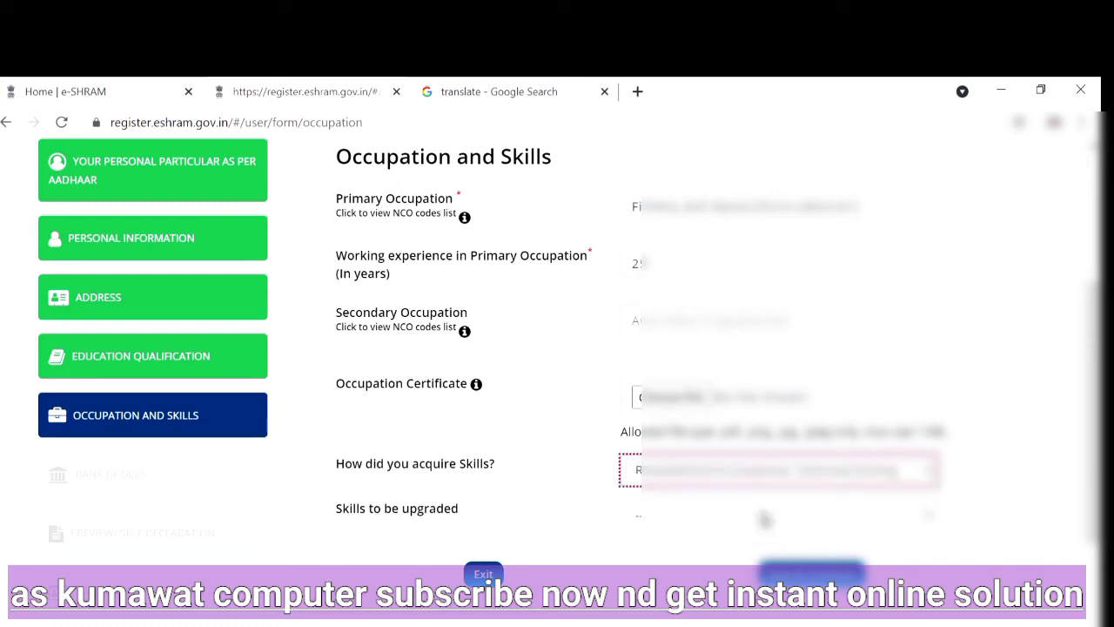
Set the skills to be upgraded to the first training option, then save the occupation section and continue to bank details
left_click(700, 518)
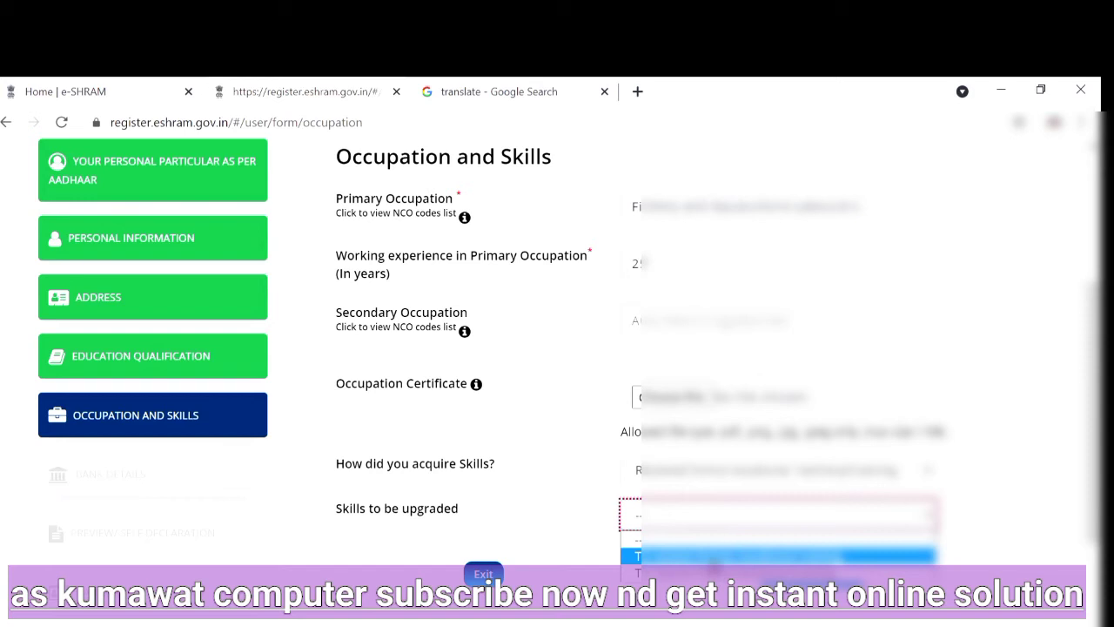
left_click(731, 561)
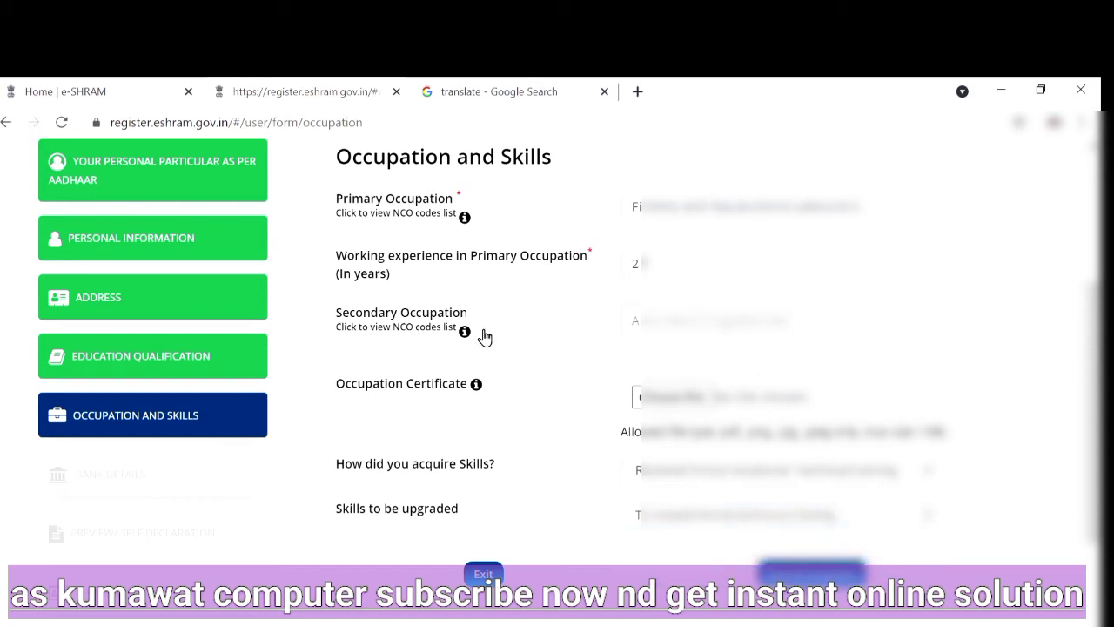
scroll(609, 357, "down", 2)
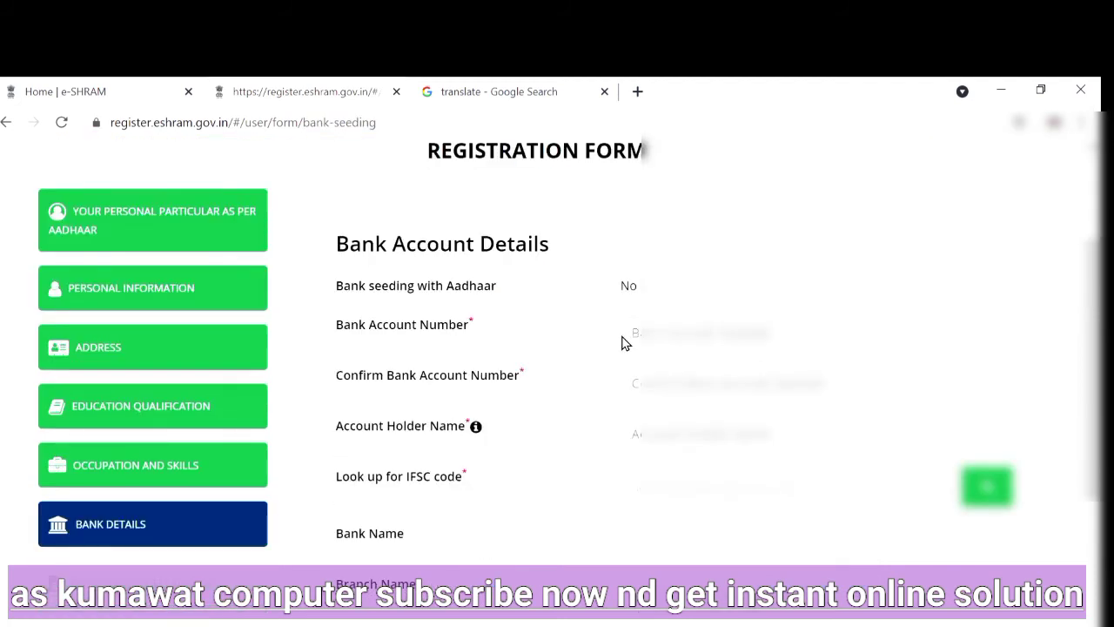
Enter the worker's bank account number and repeat it in the confirmation field
left_click(698, 322)
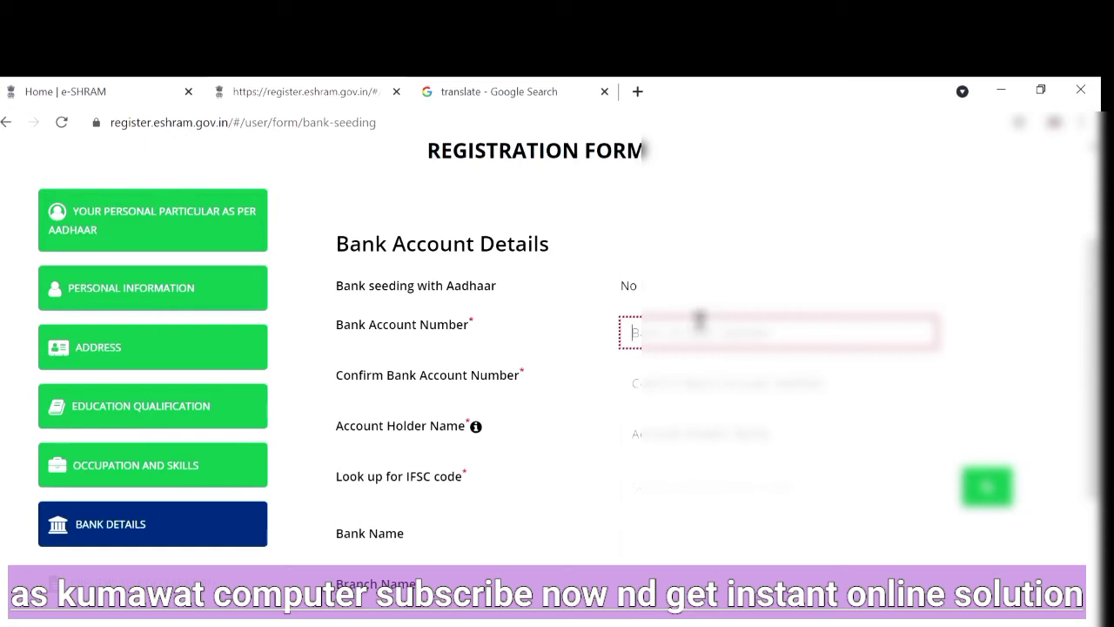
type("12")
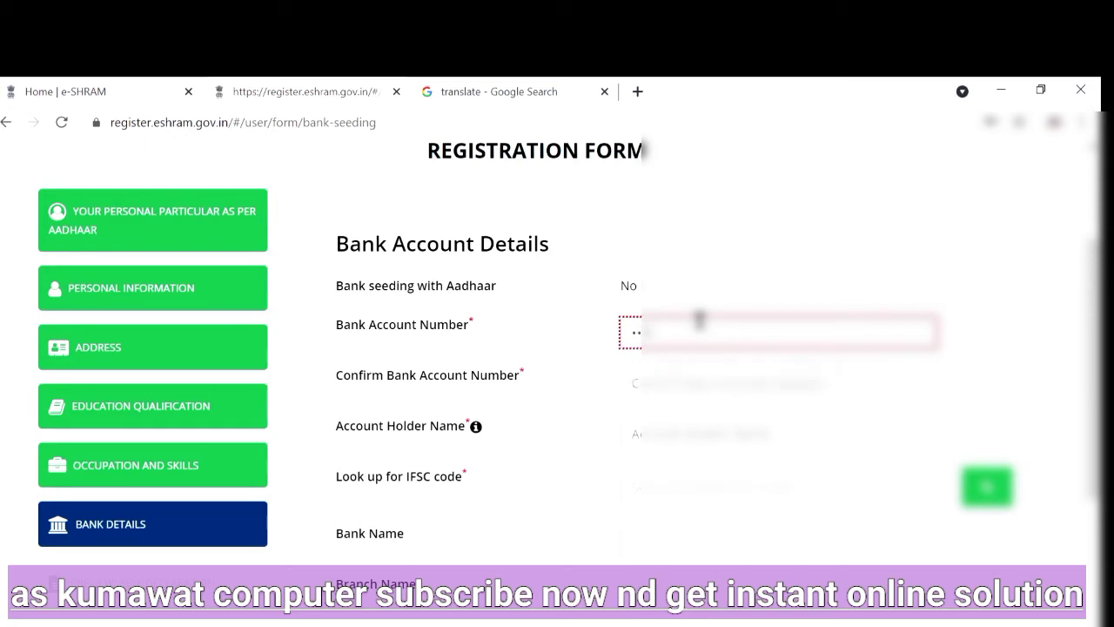
type("•••••••••")
key("Tab")
type("3••••••••••")
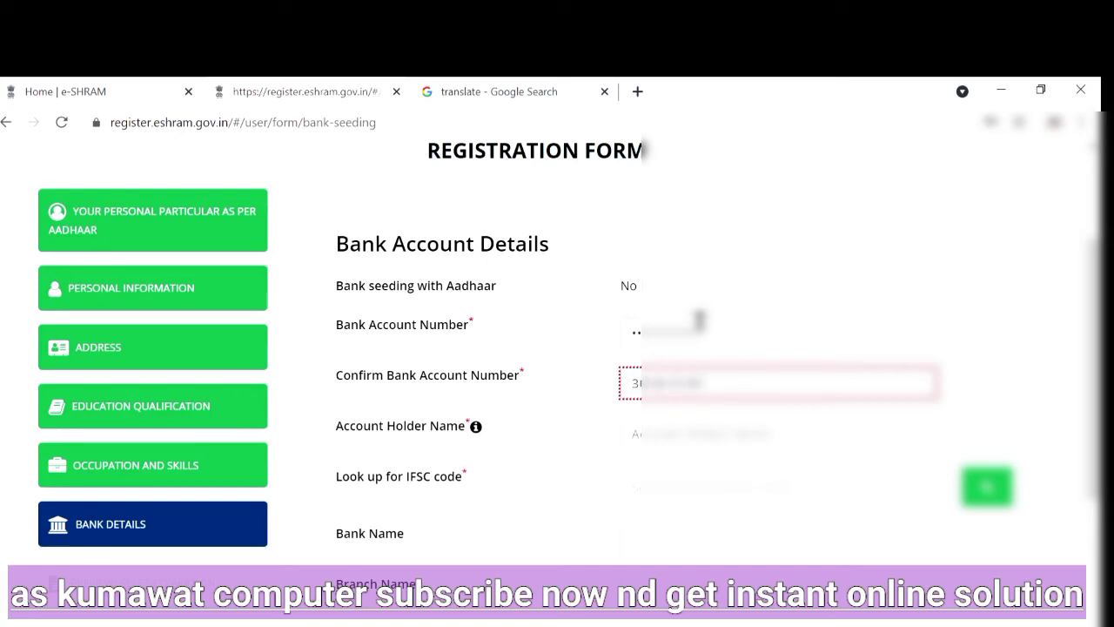
type("••••")
Fill in the account holder's full name in the bank account details
left_click(701, 422)
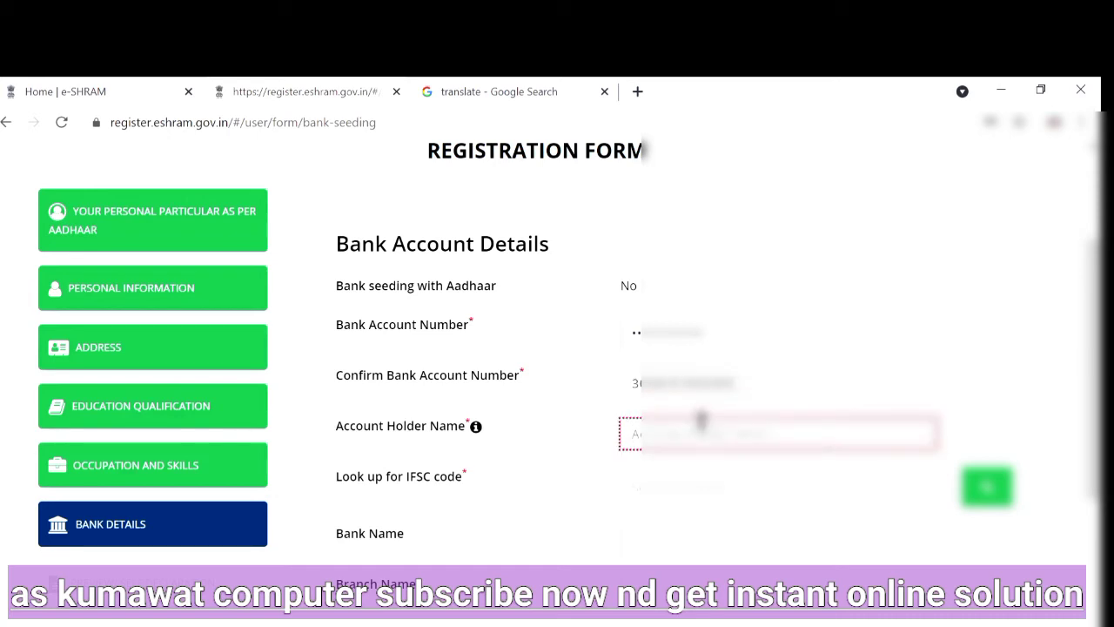
type("RA••••••••••••••••")
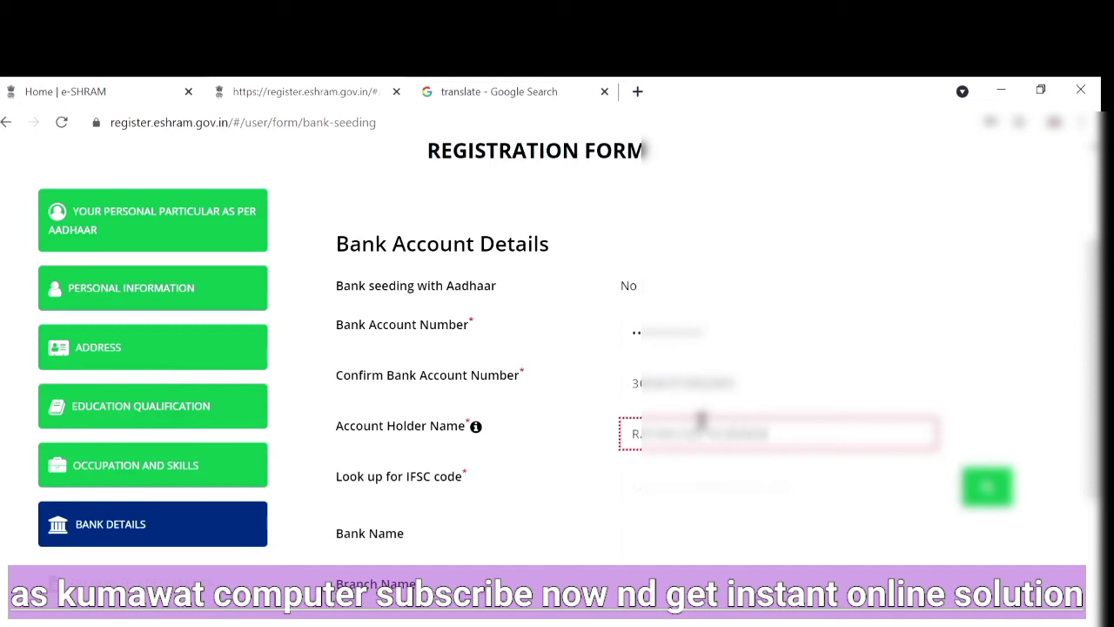
key("BackSpace")
key("BackSpace")
type("••")
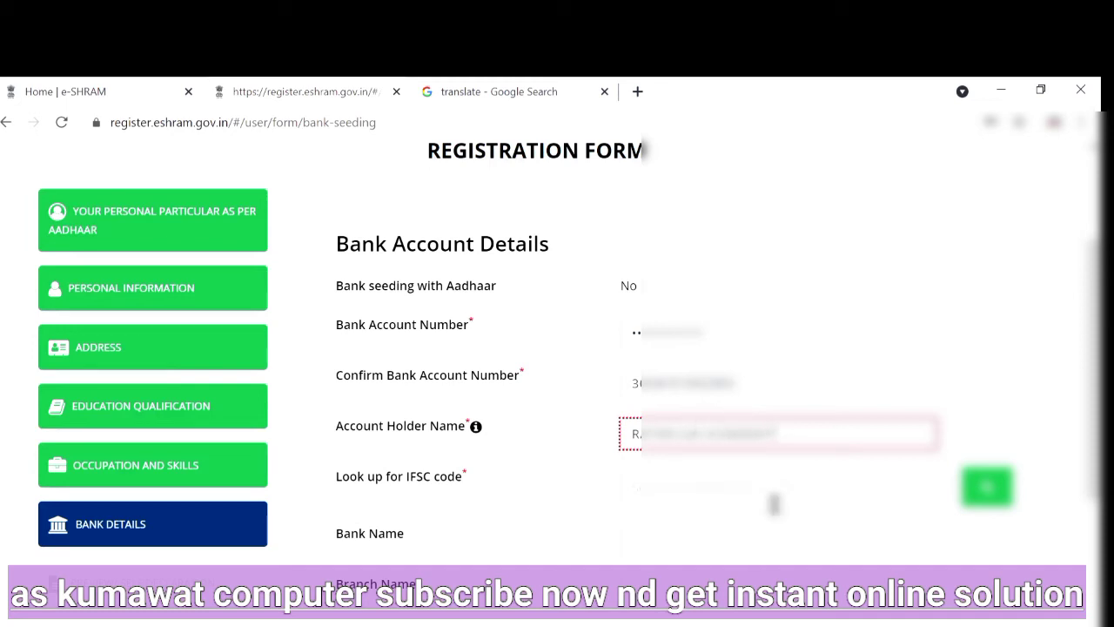
Enter the bank's IFSC code and set the bank name to CANARA BANK
left_click(766, 490)
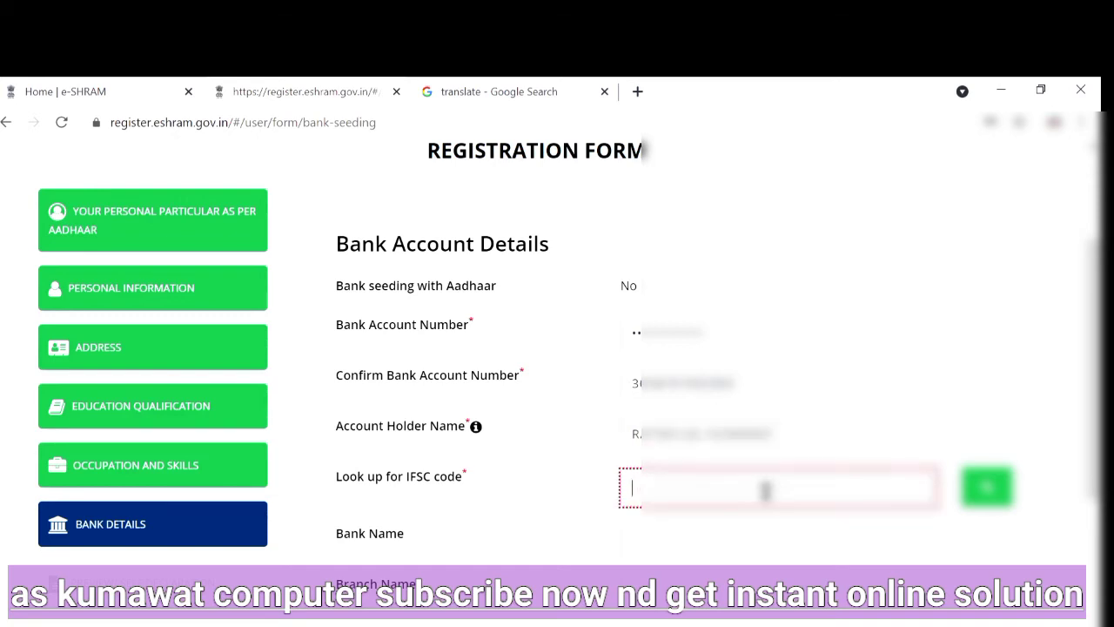
type("C•••")
type("0000000")
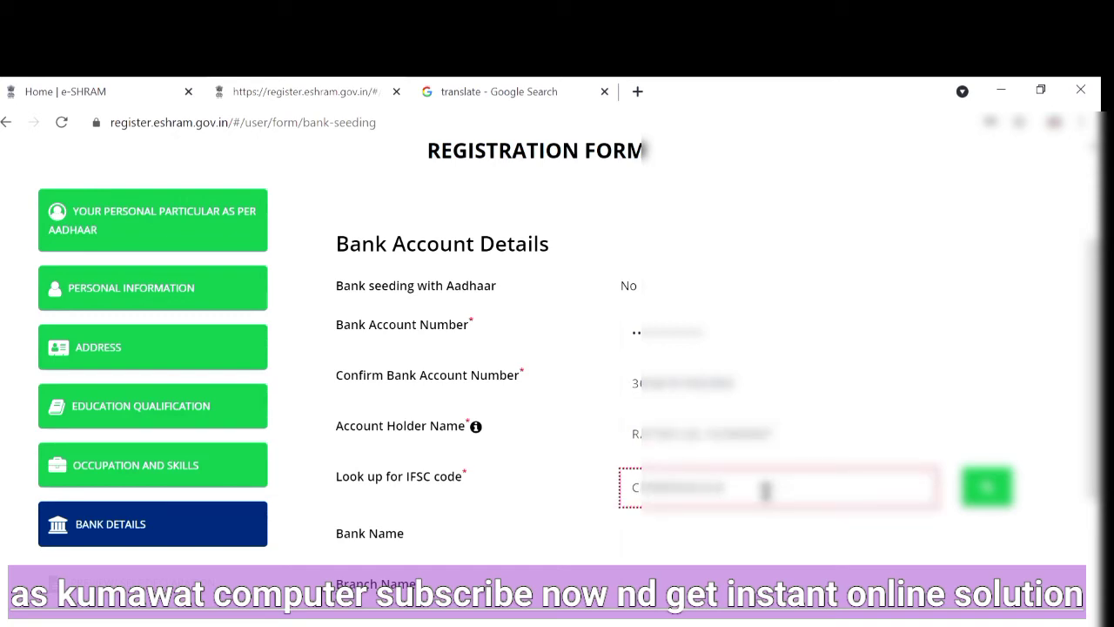
left_click(736, 537)
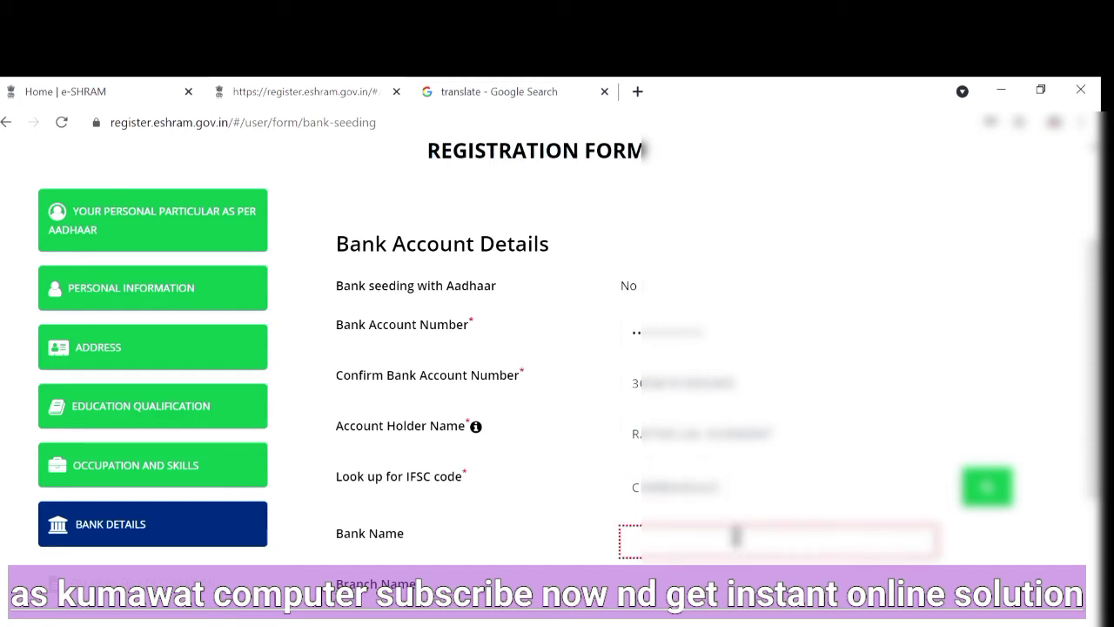
type("CANARA B")
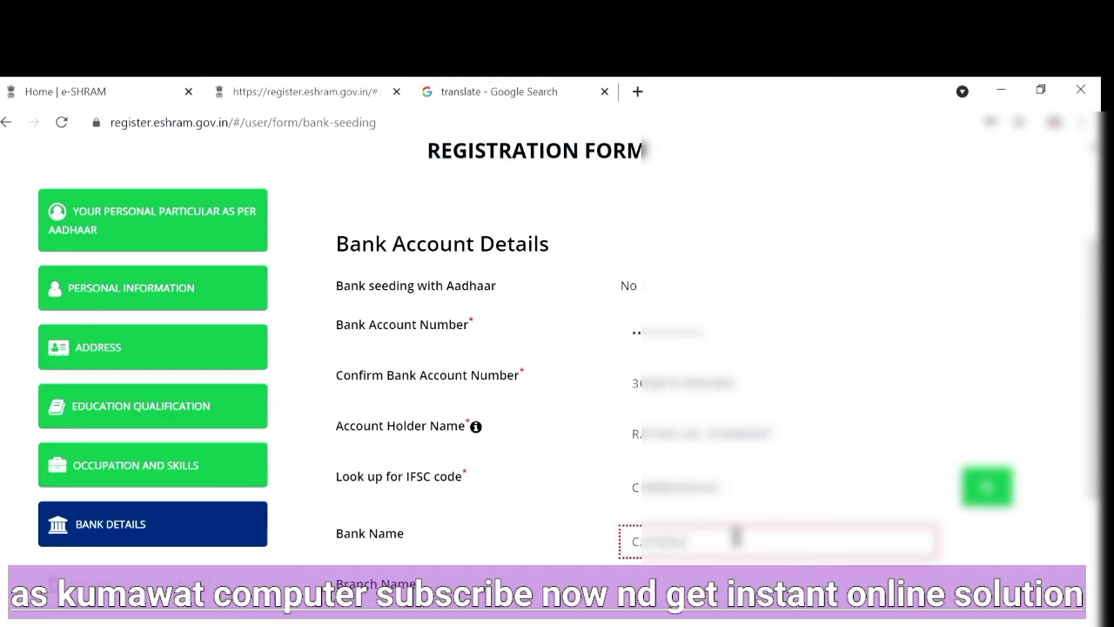
type("ANK")
key("Tab")
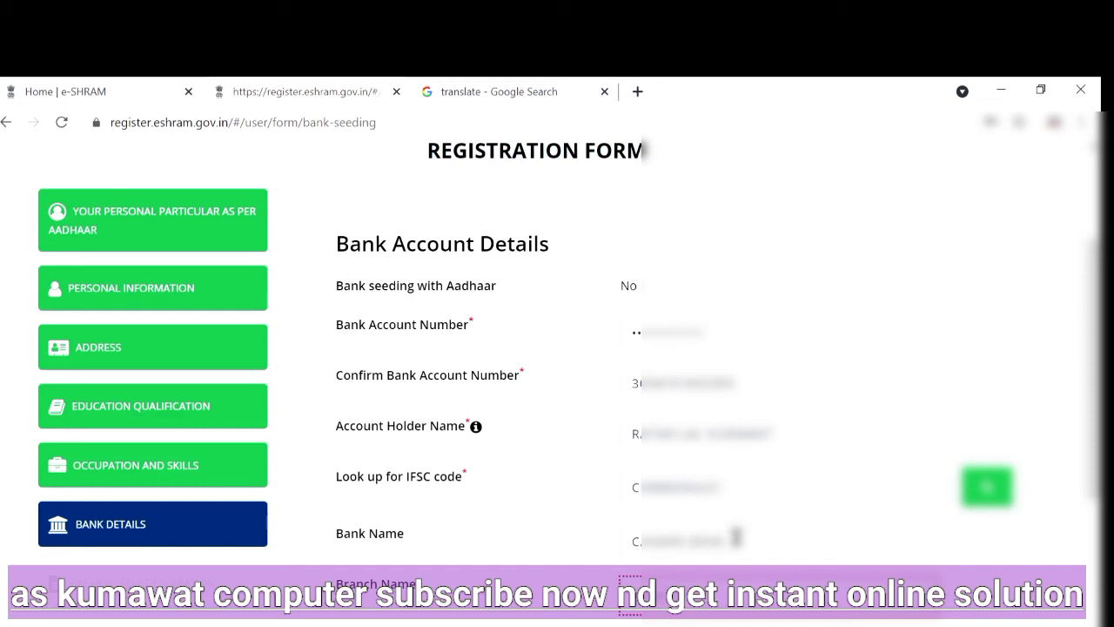
Fill in the branch name, then save the bank details and continue to the preview and self-declaration
left_click(766, 623)
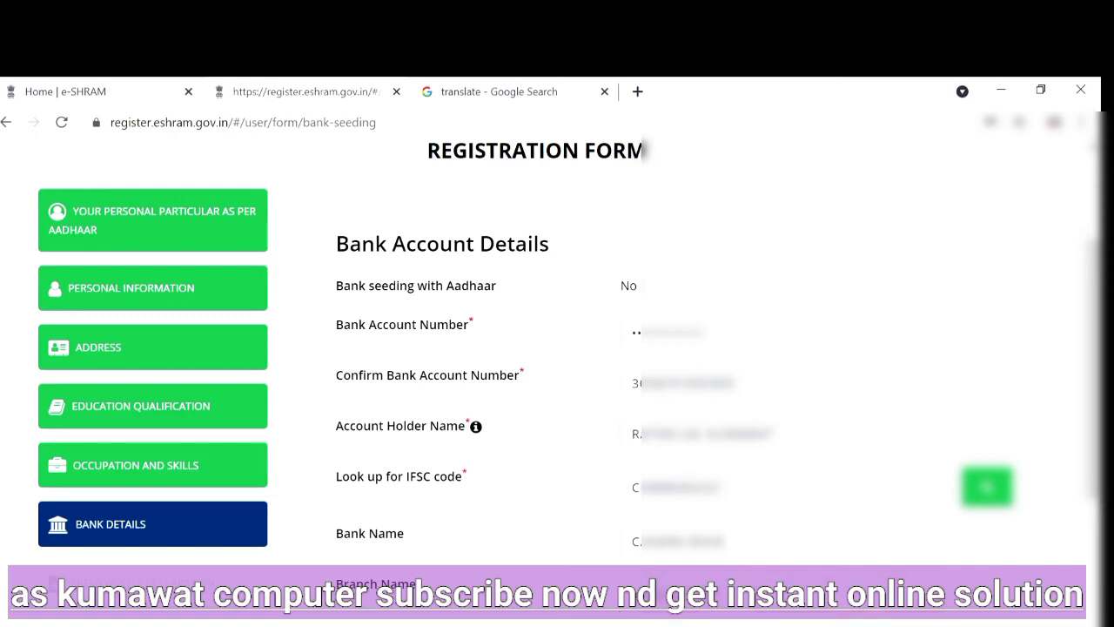
scroll(703, 468, "down", 1)
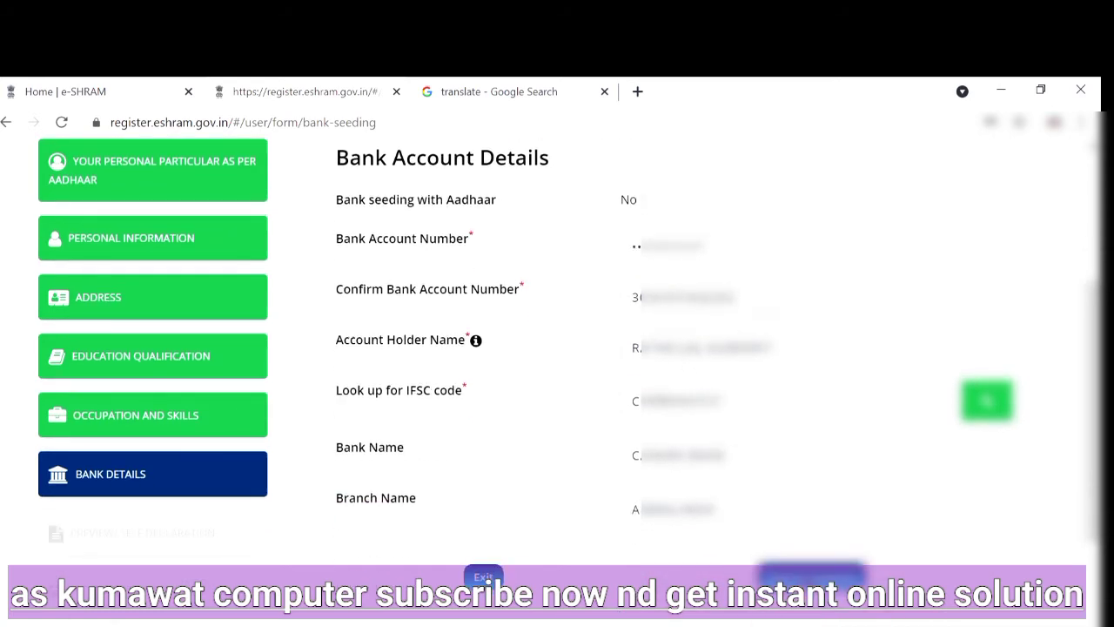
left_click(807, 581)
left_click(985, 413)
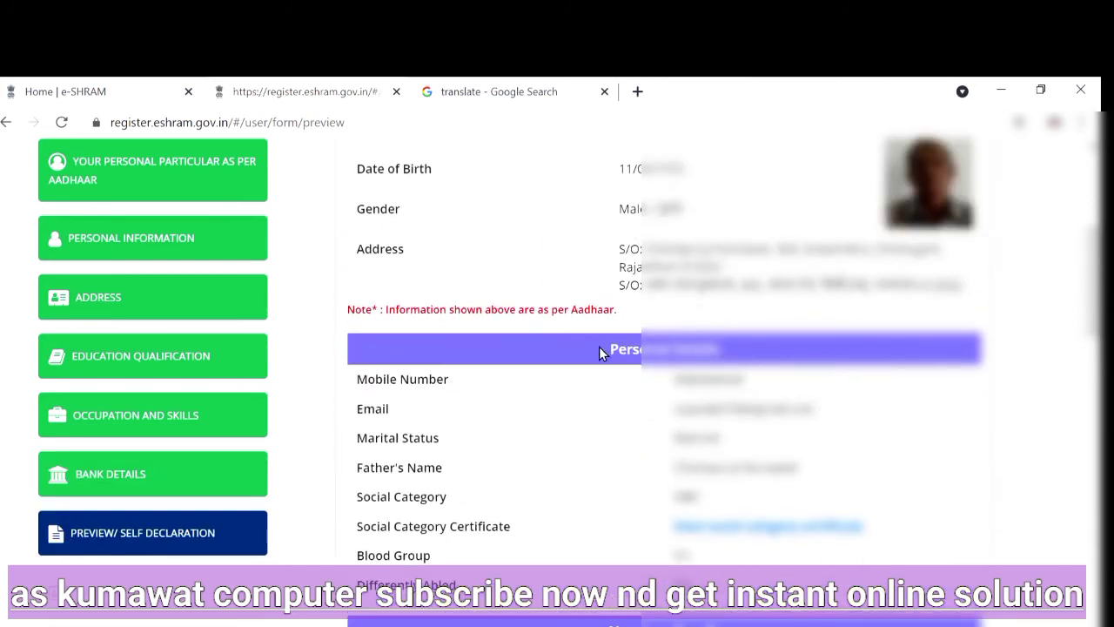
Review the registration preview through to the end and accept the self-declaration undertaking
scroll(704, 345, "up", 1)
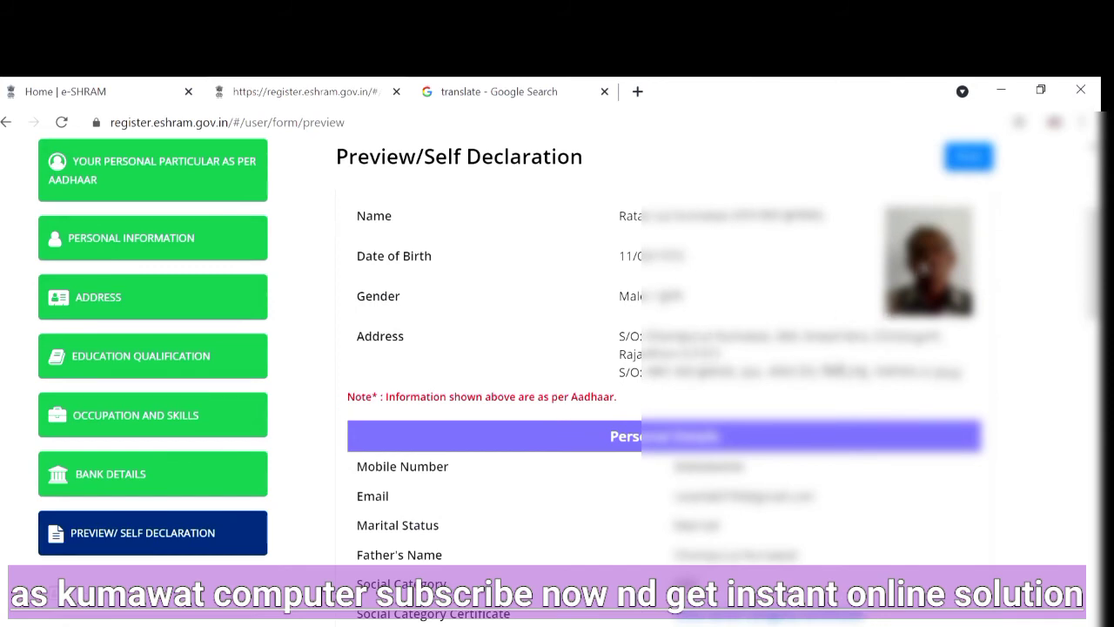
scroll(811, 392, "down", 4)
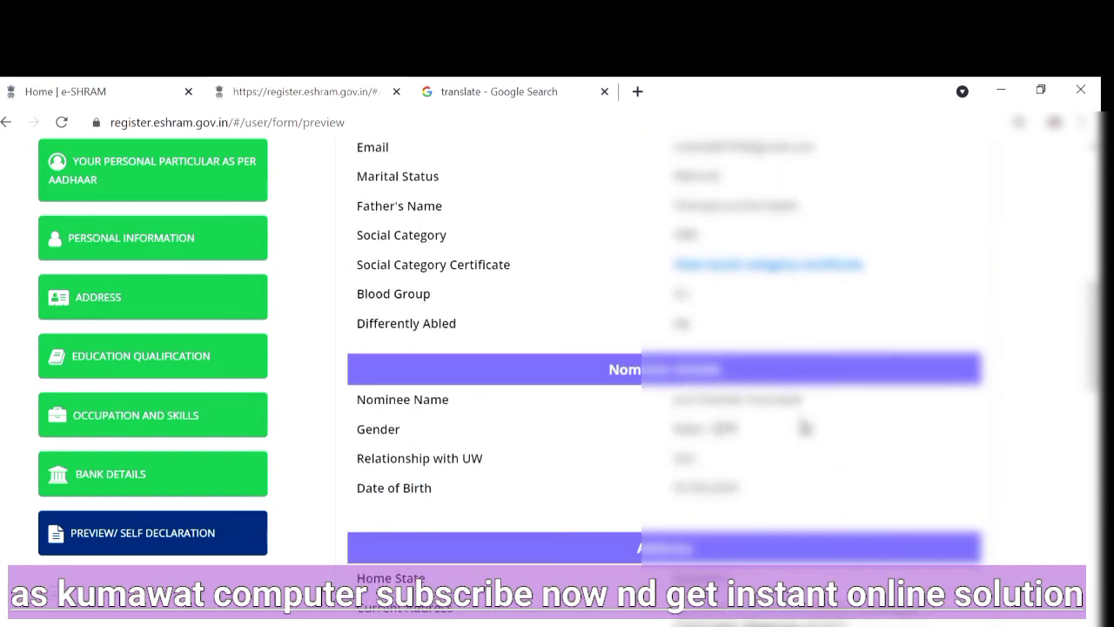
scroll(805, 427, "down", 10)
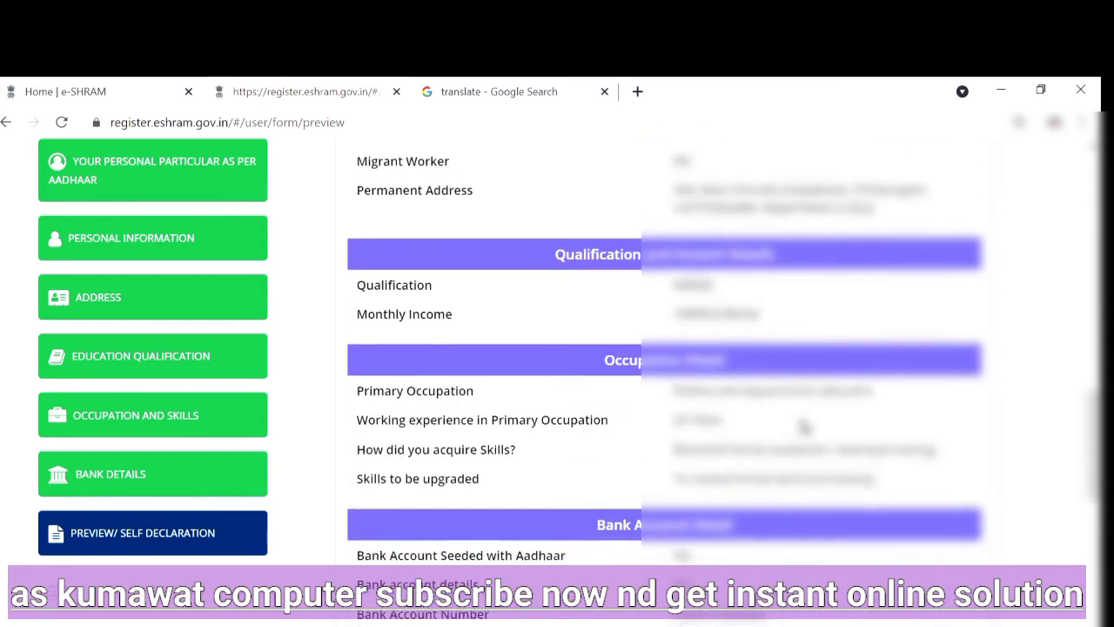
scroll(805, 427, "down", 5)
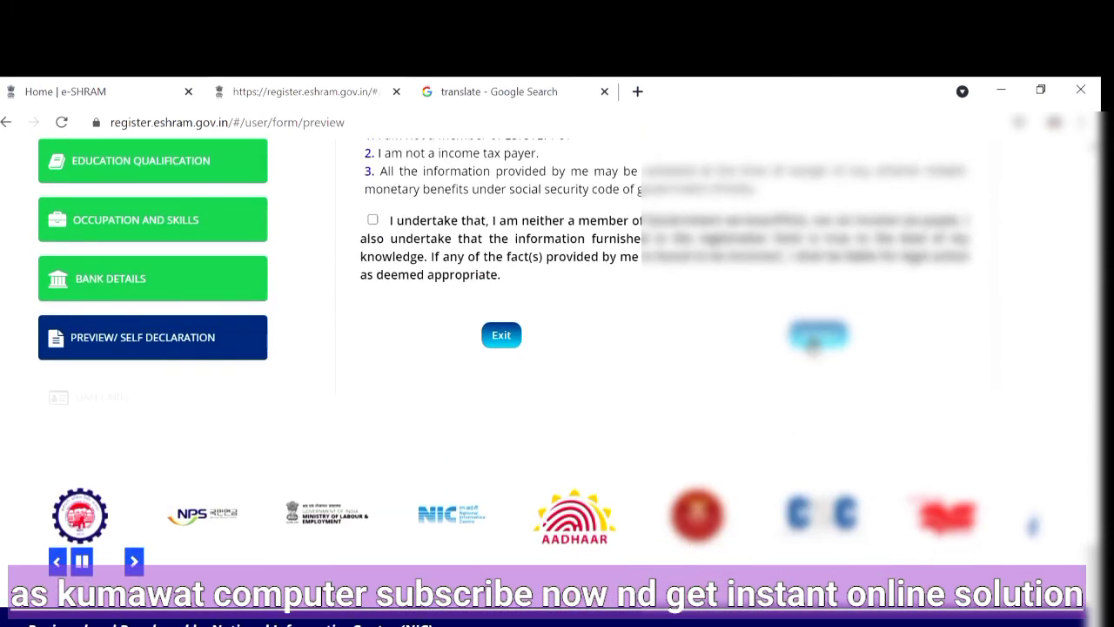
left_click(372, 220)
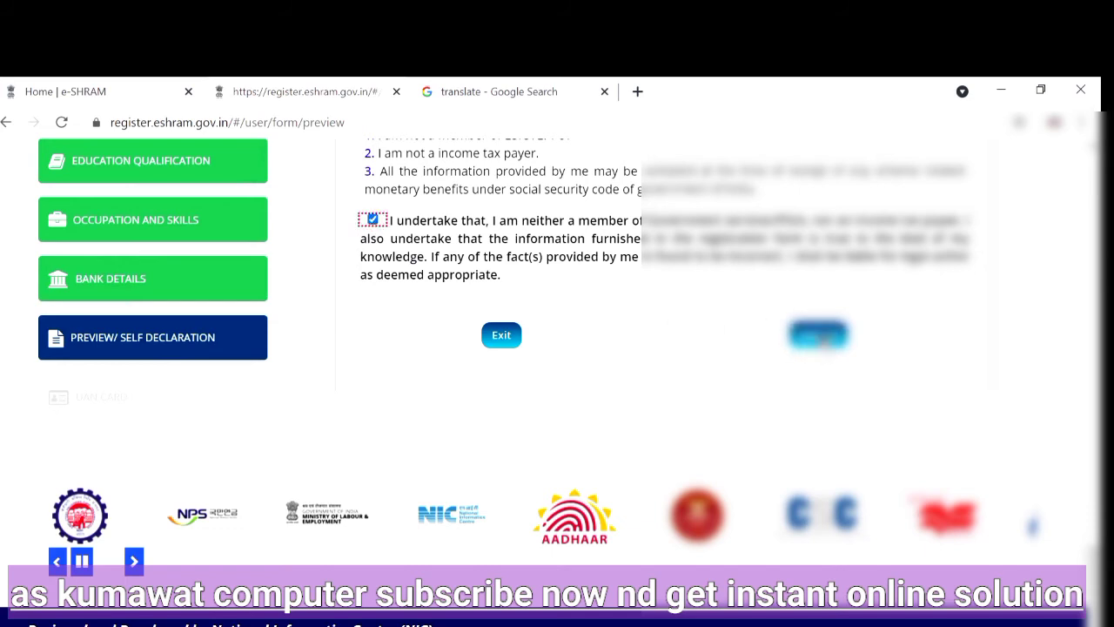